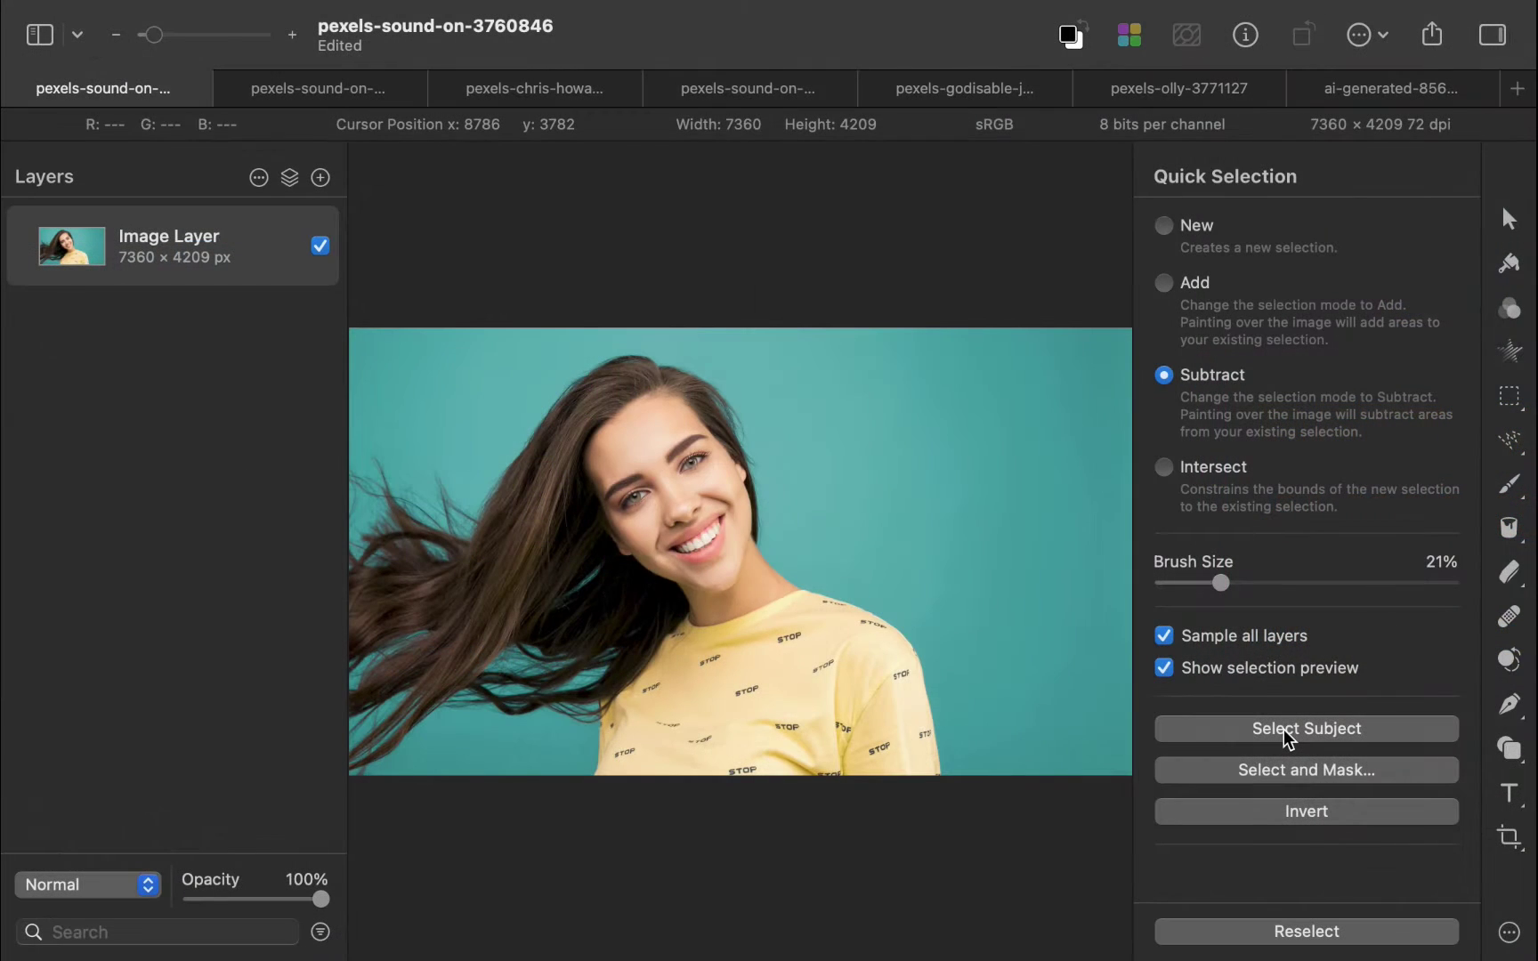
Auto-select the smiling woman with Select Subject to separate her from the teal background
left_click(1287, 729)
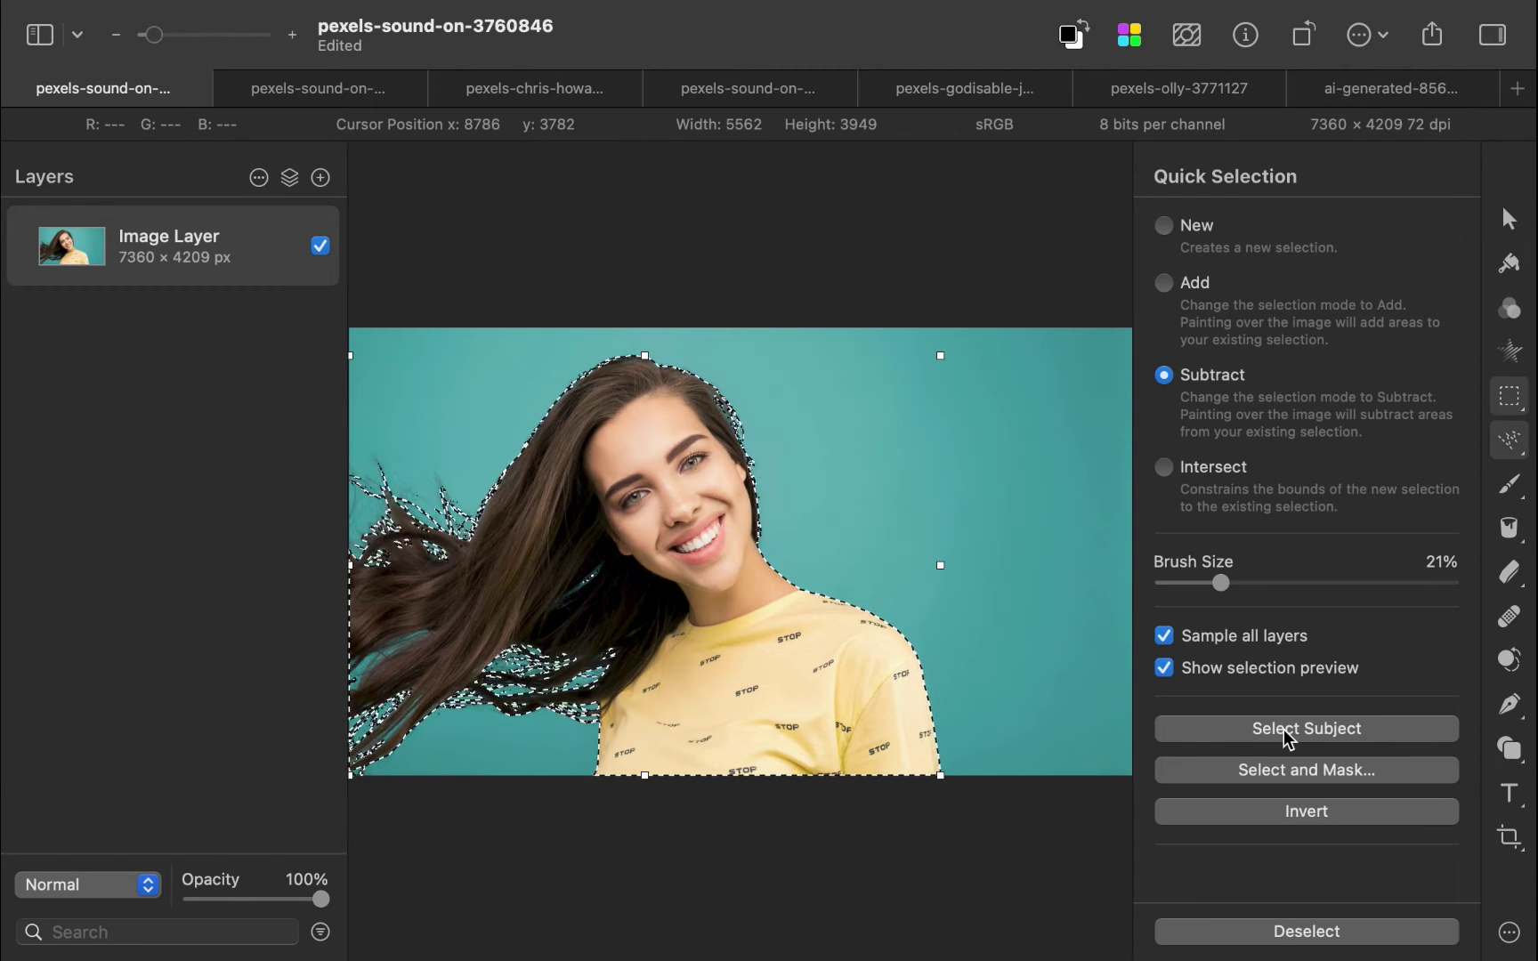
right_click(159, 267)
Add a layer mask that hides the teal background around the woman
left_click(201, 653)
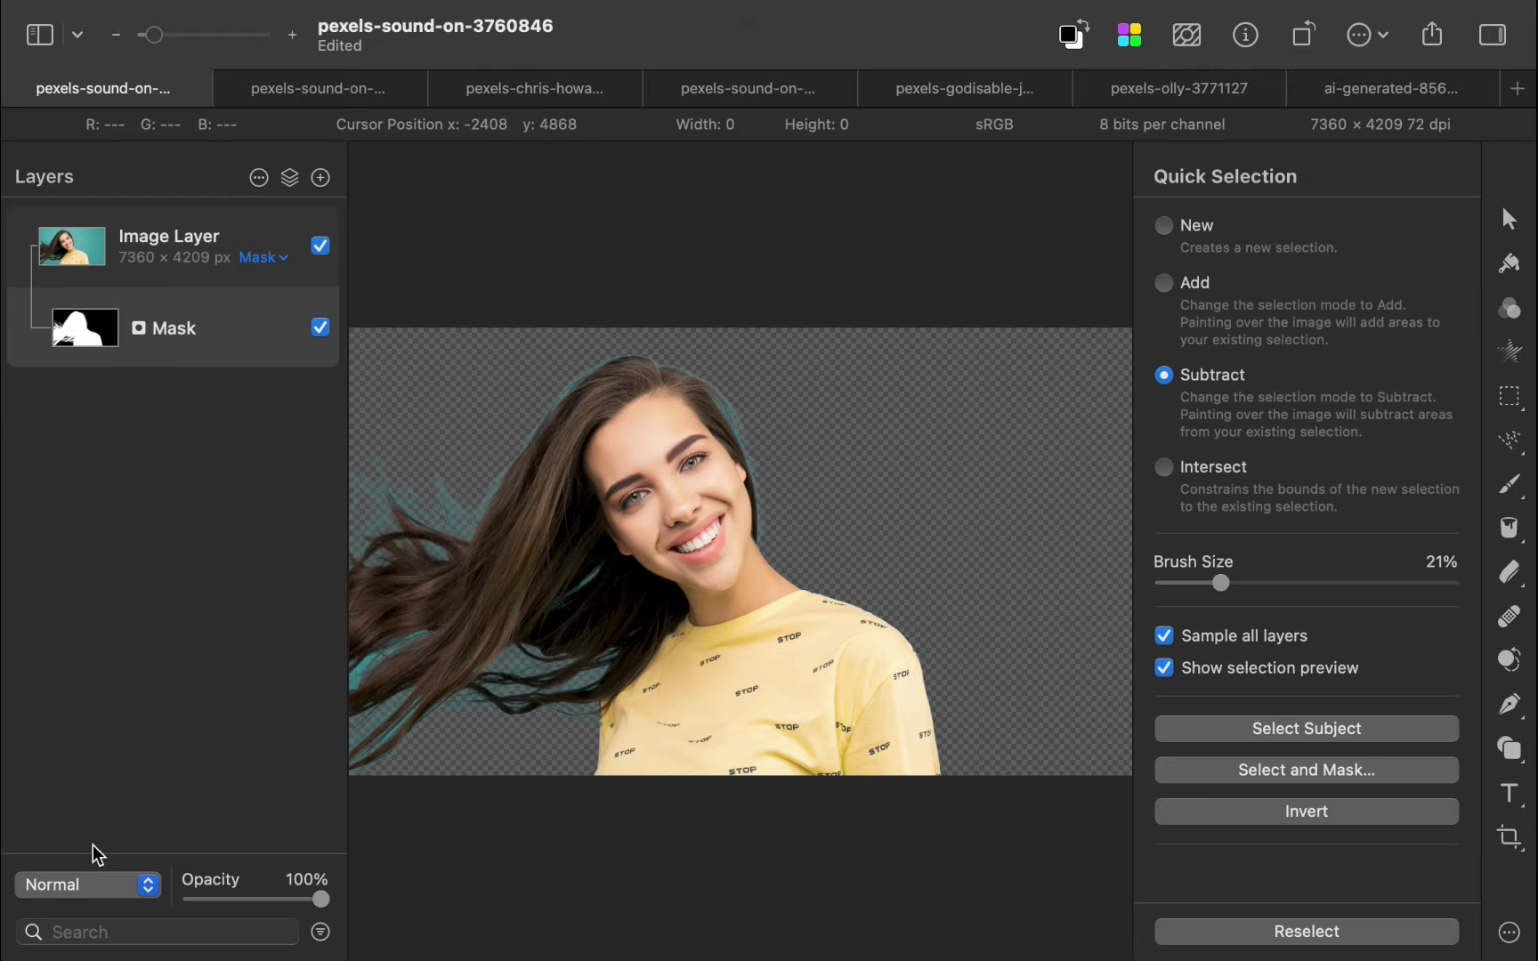
left_click(428, 720)
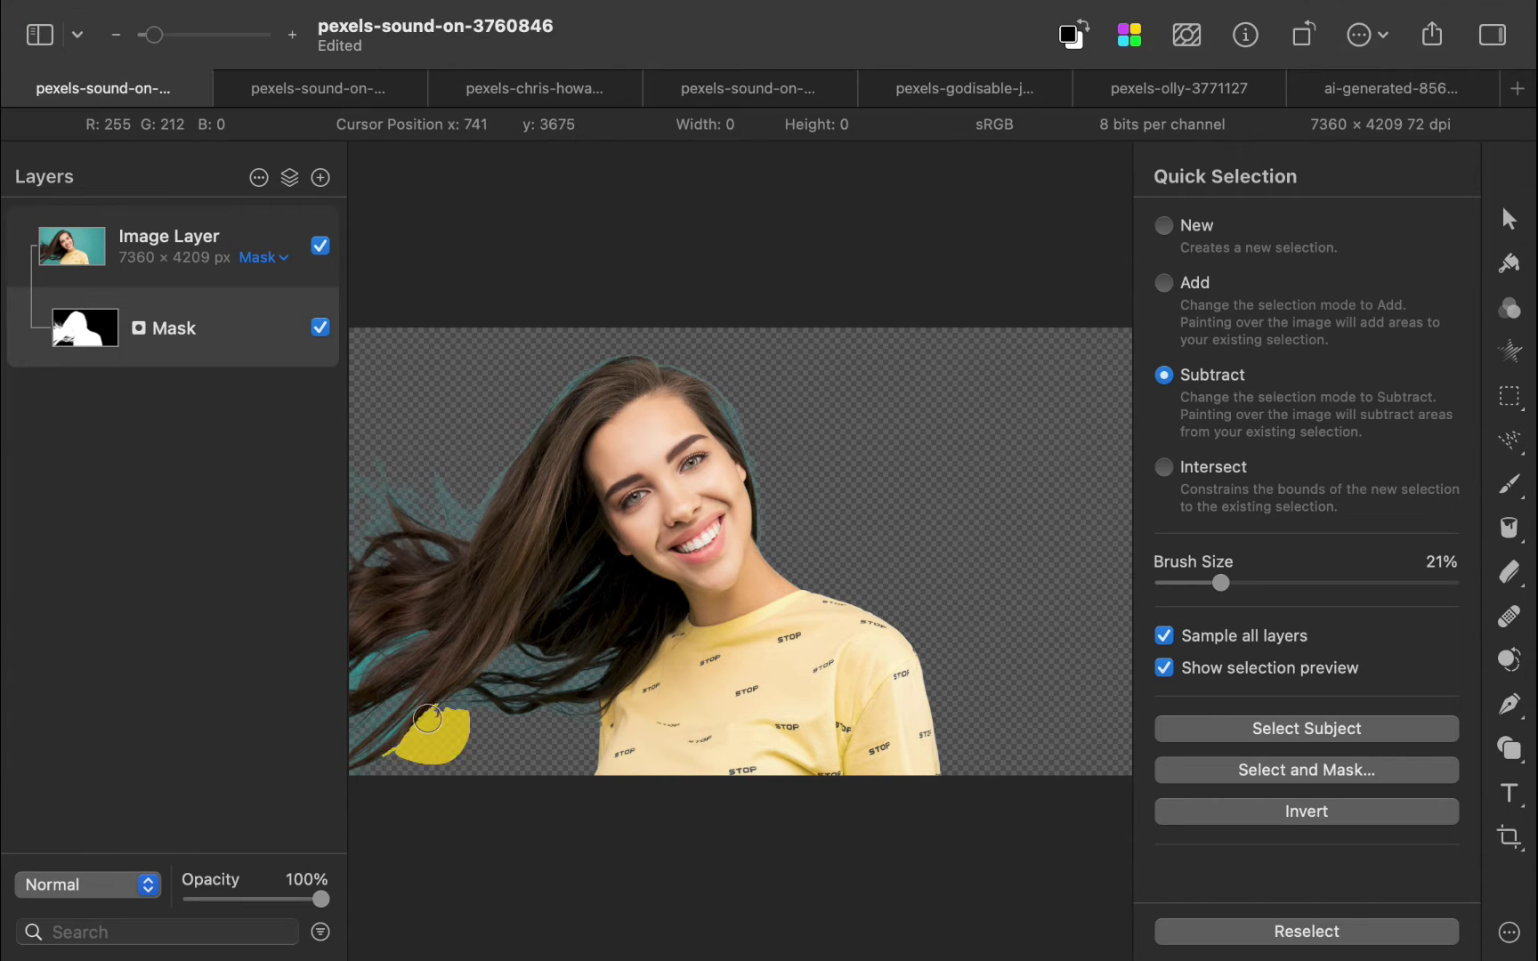
scroll(374, 738, "up", 3)
scroll(356, 729, "left", 2)
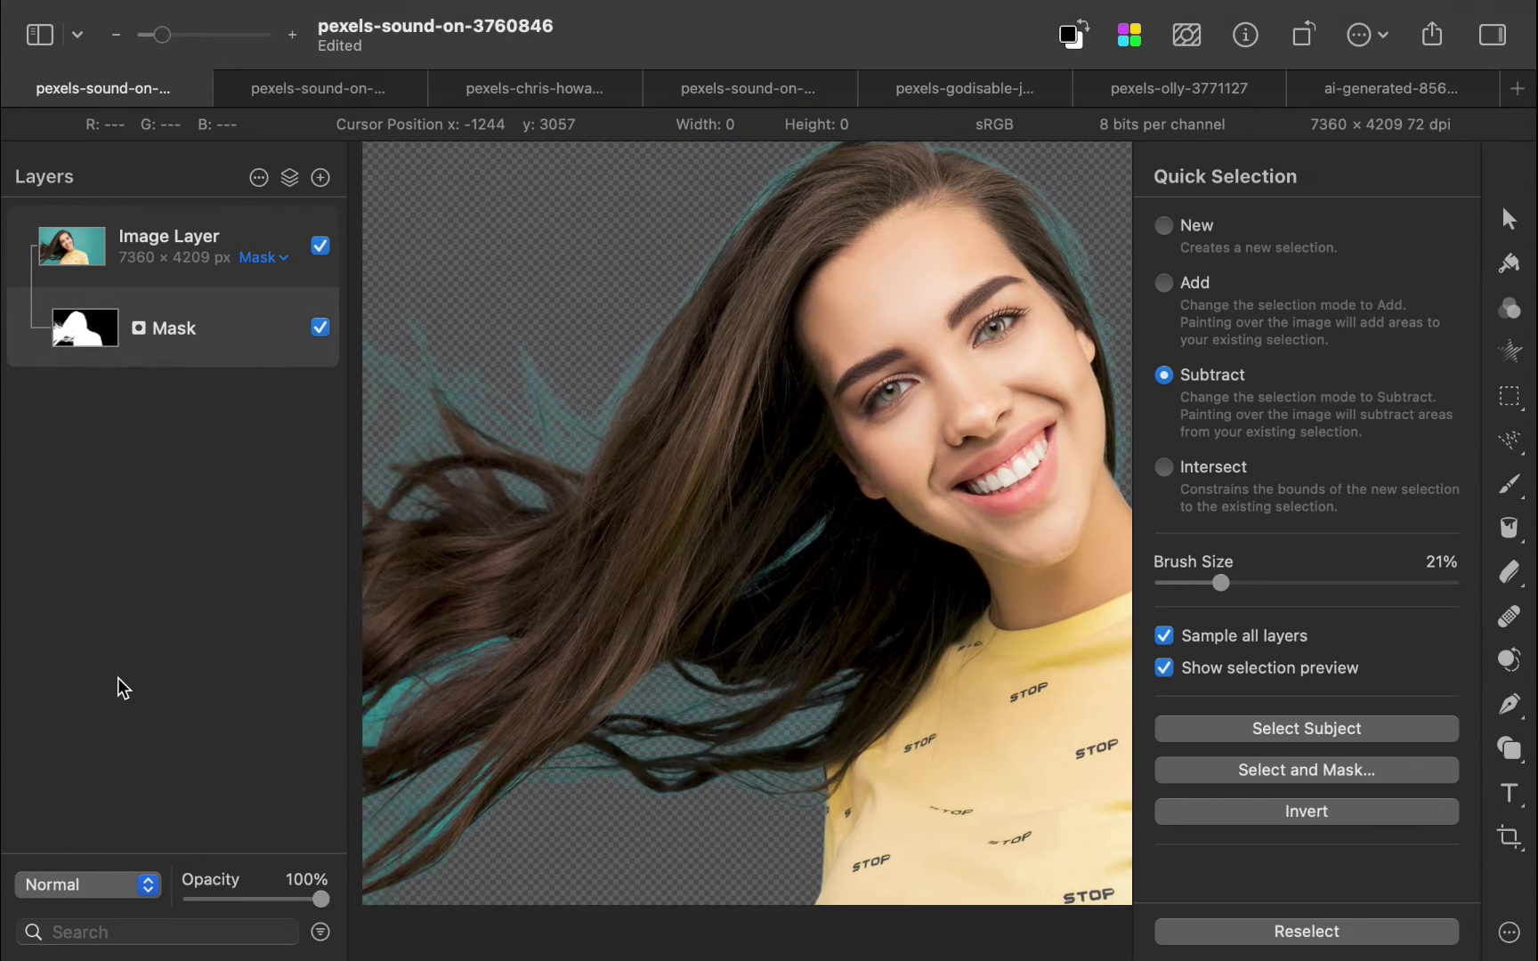
Apply Decontaminate Colors to remove the teal fringe from the edges
left_click(583, 16)
mouse_move(584, 128)
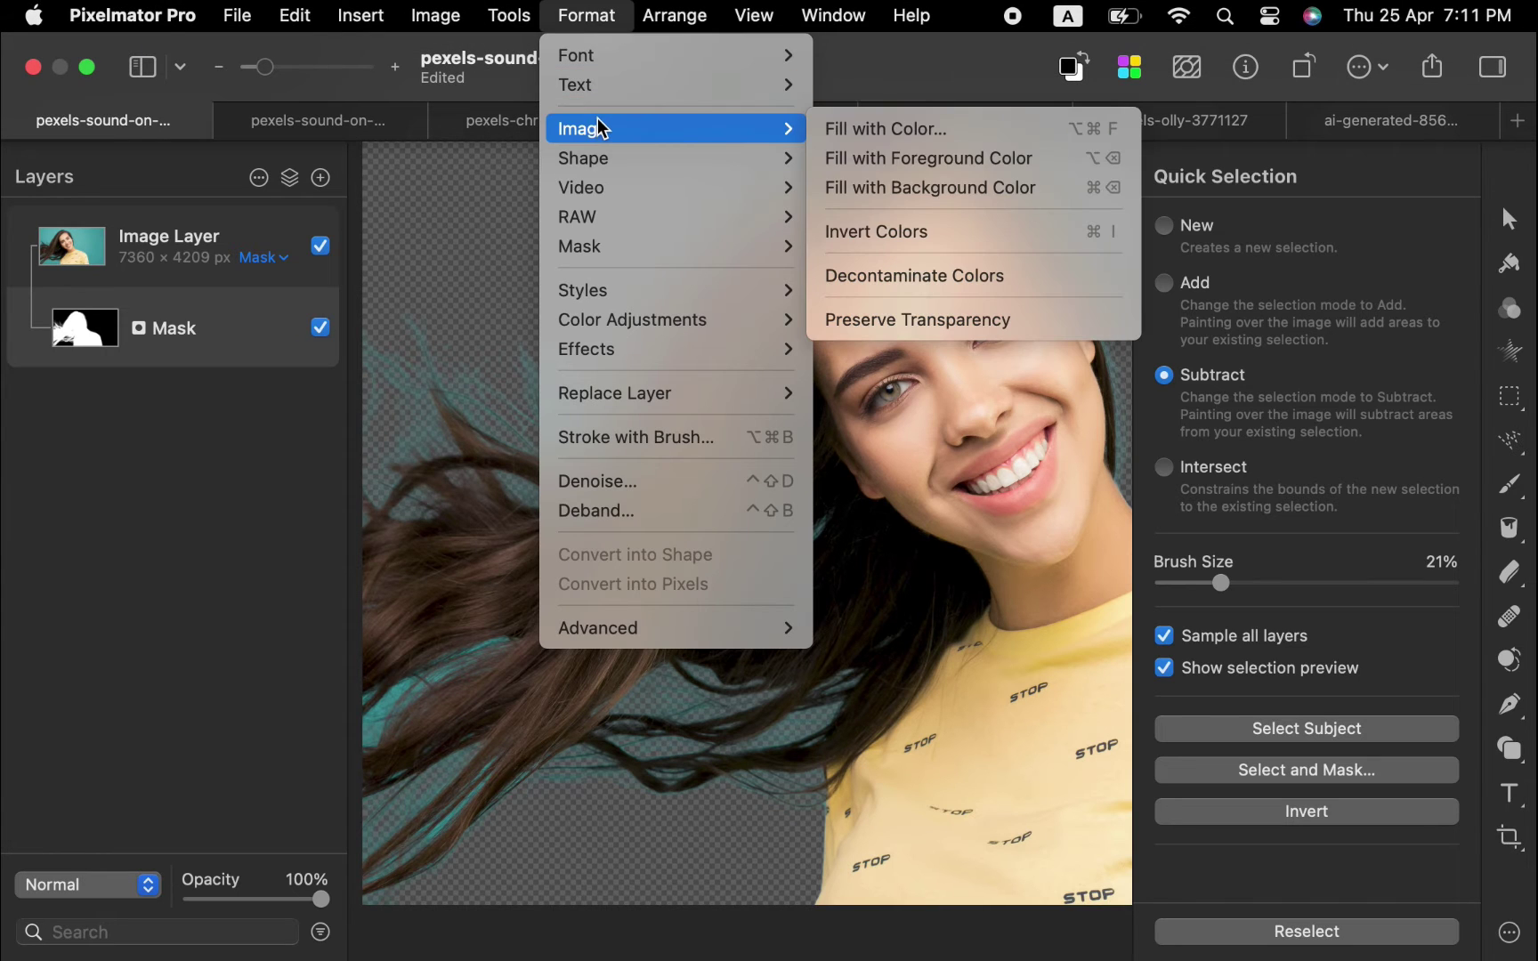
left_click(876, 276)
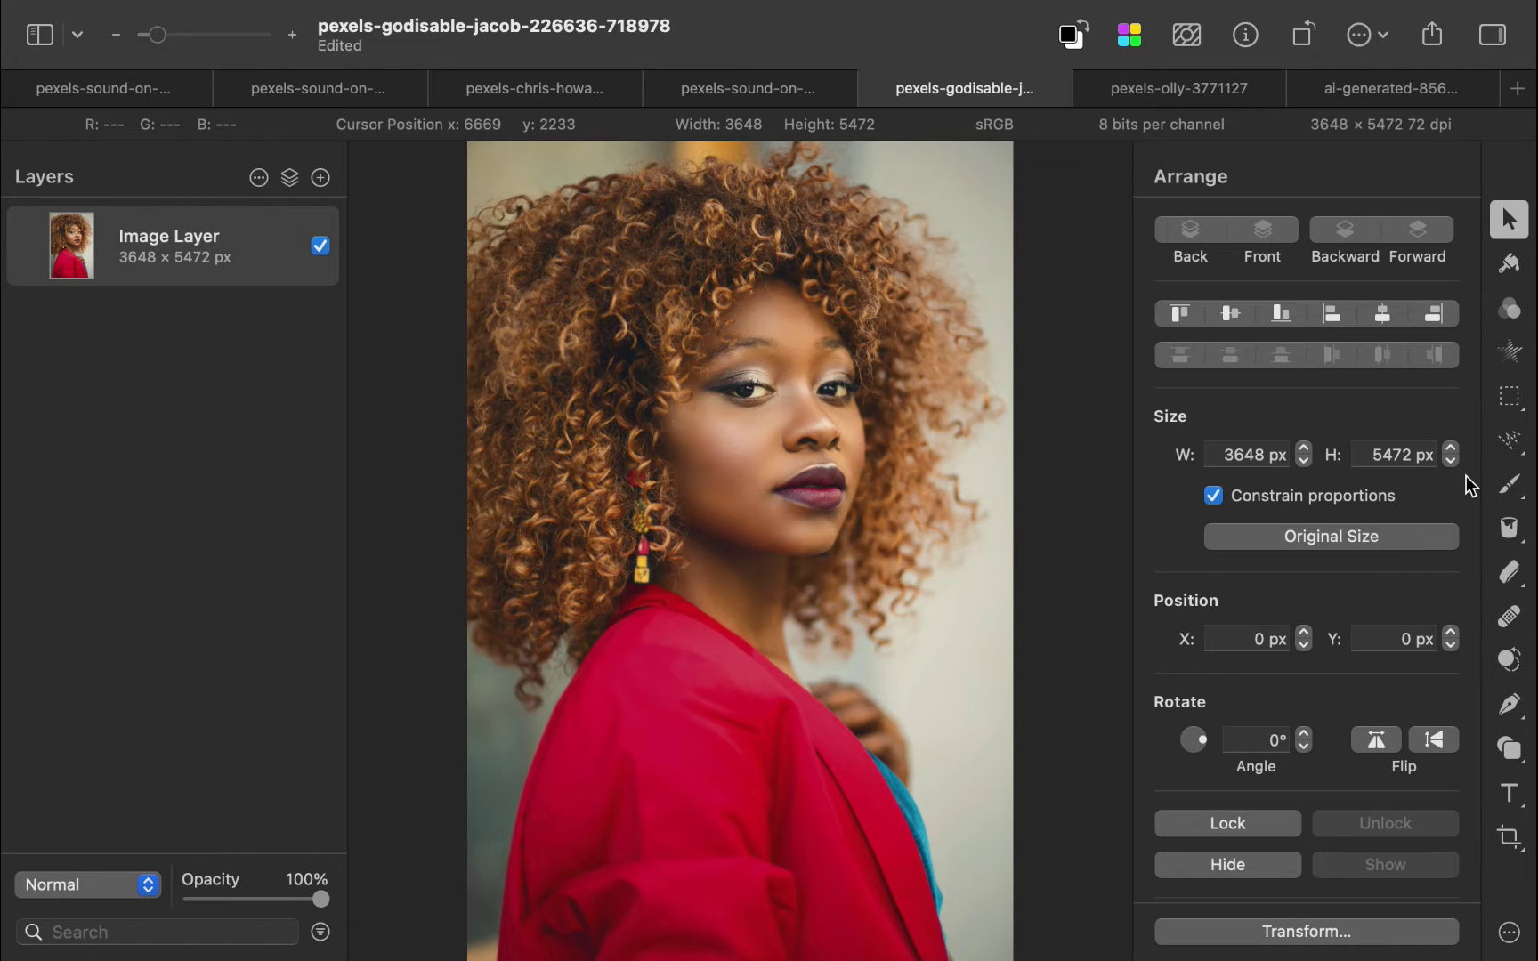
Select the curly-haired woman with Quick Selection's Select Subject and try adding a layer mask
key("w")
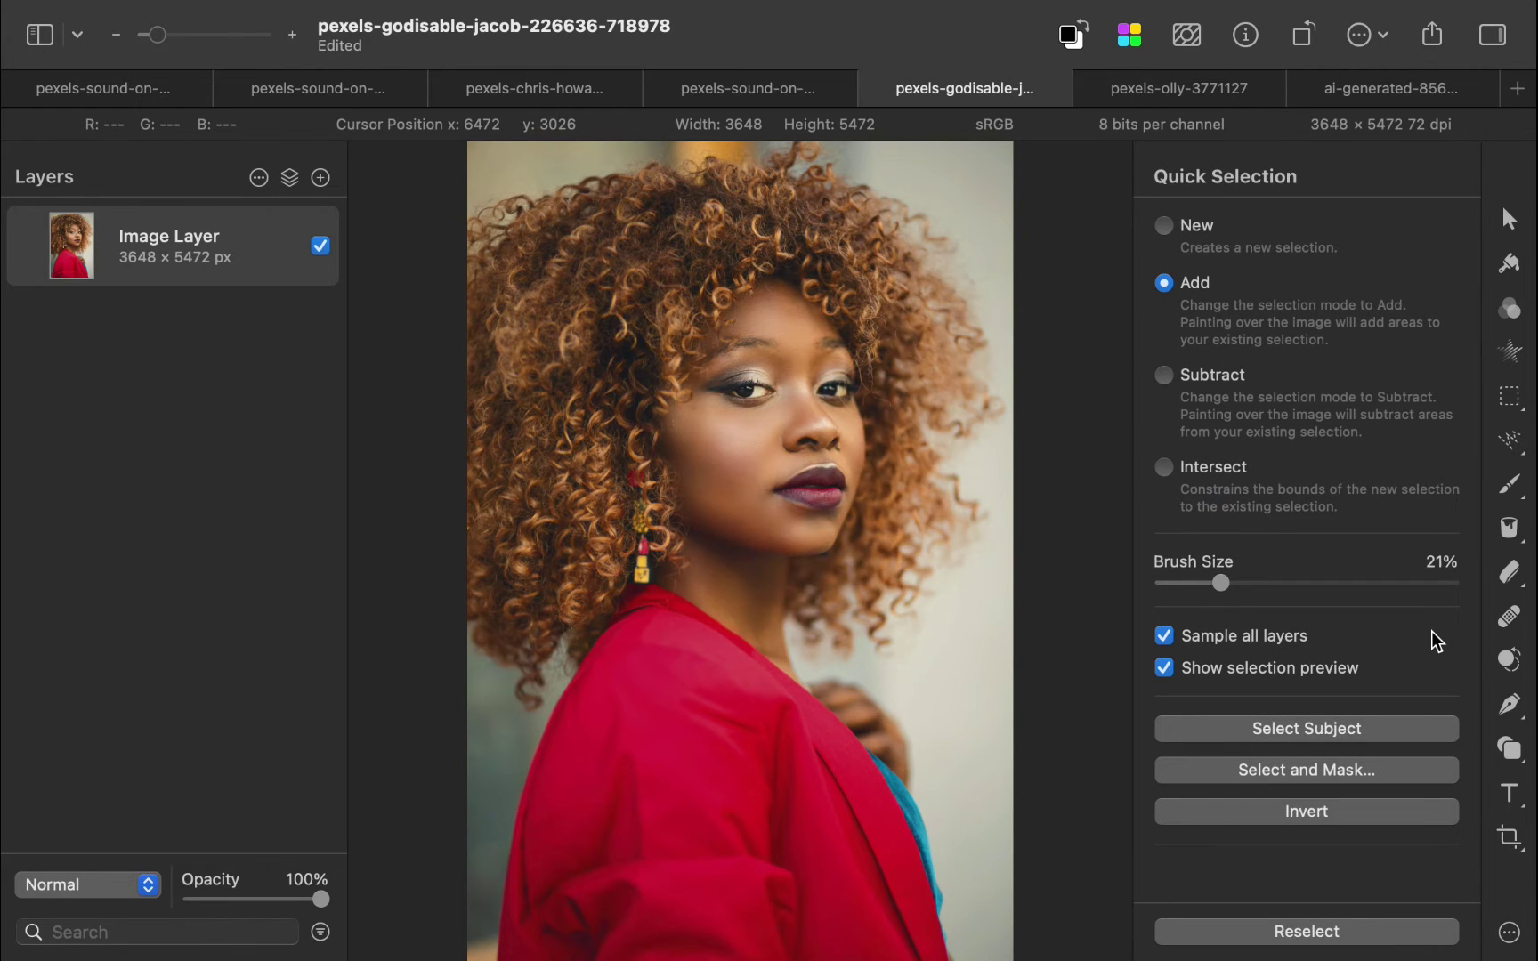
left_click(1357, 742)
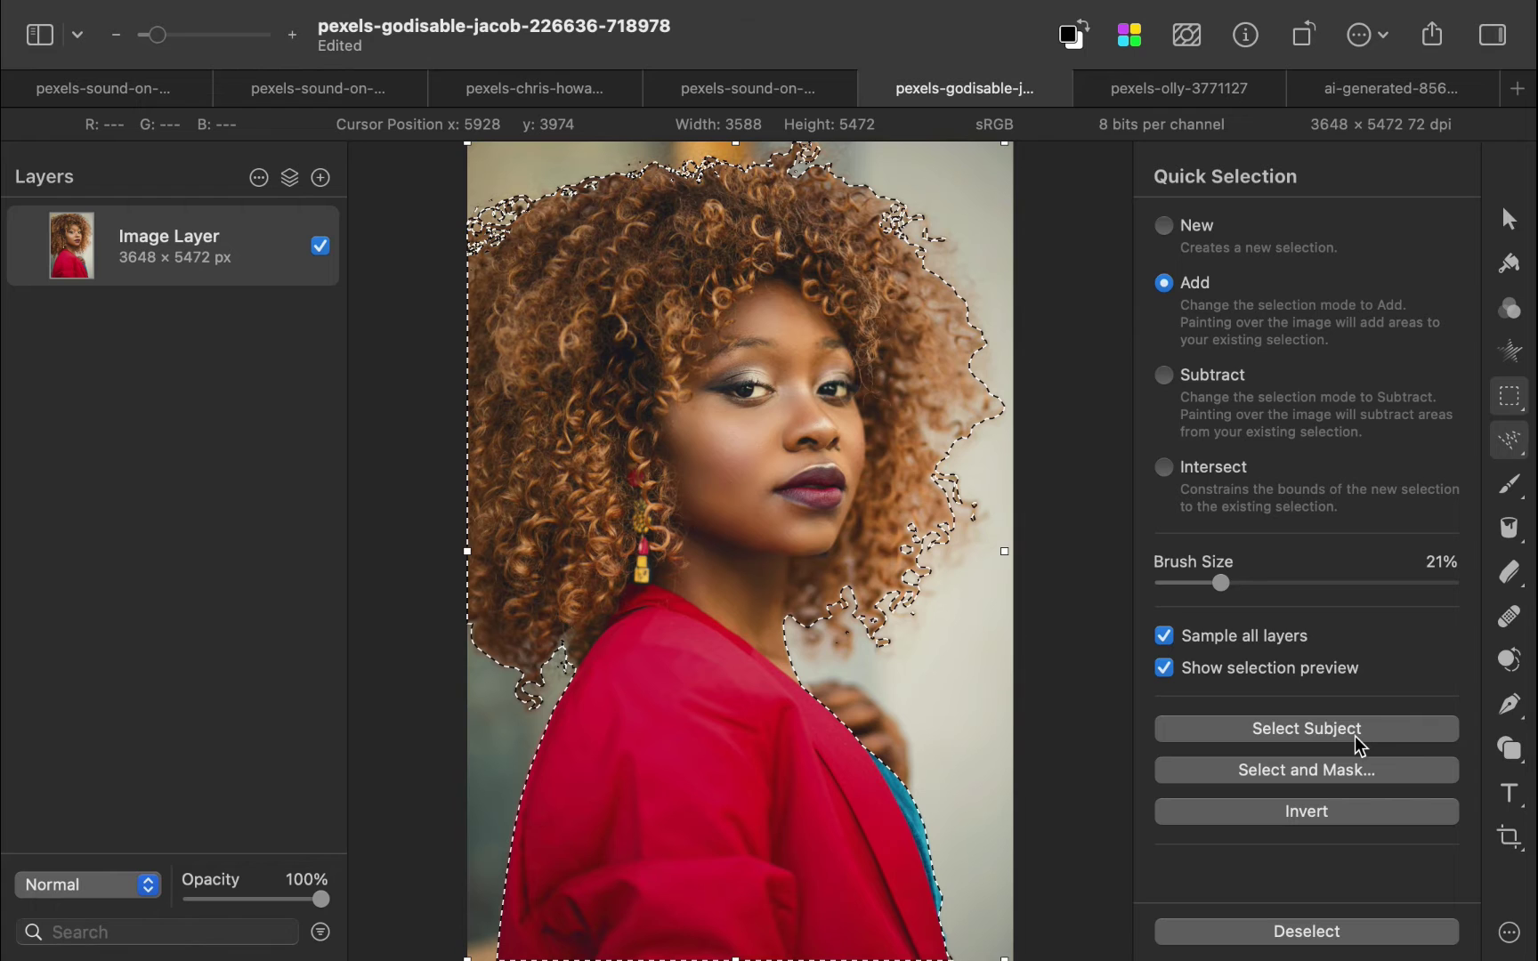
right_click(174, 246)
left_click(199, 628)
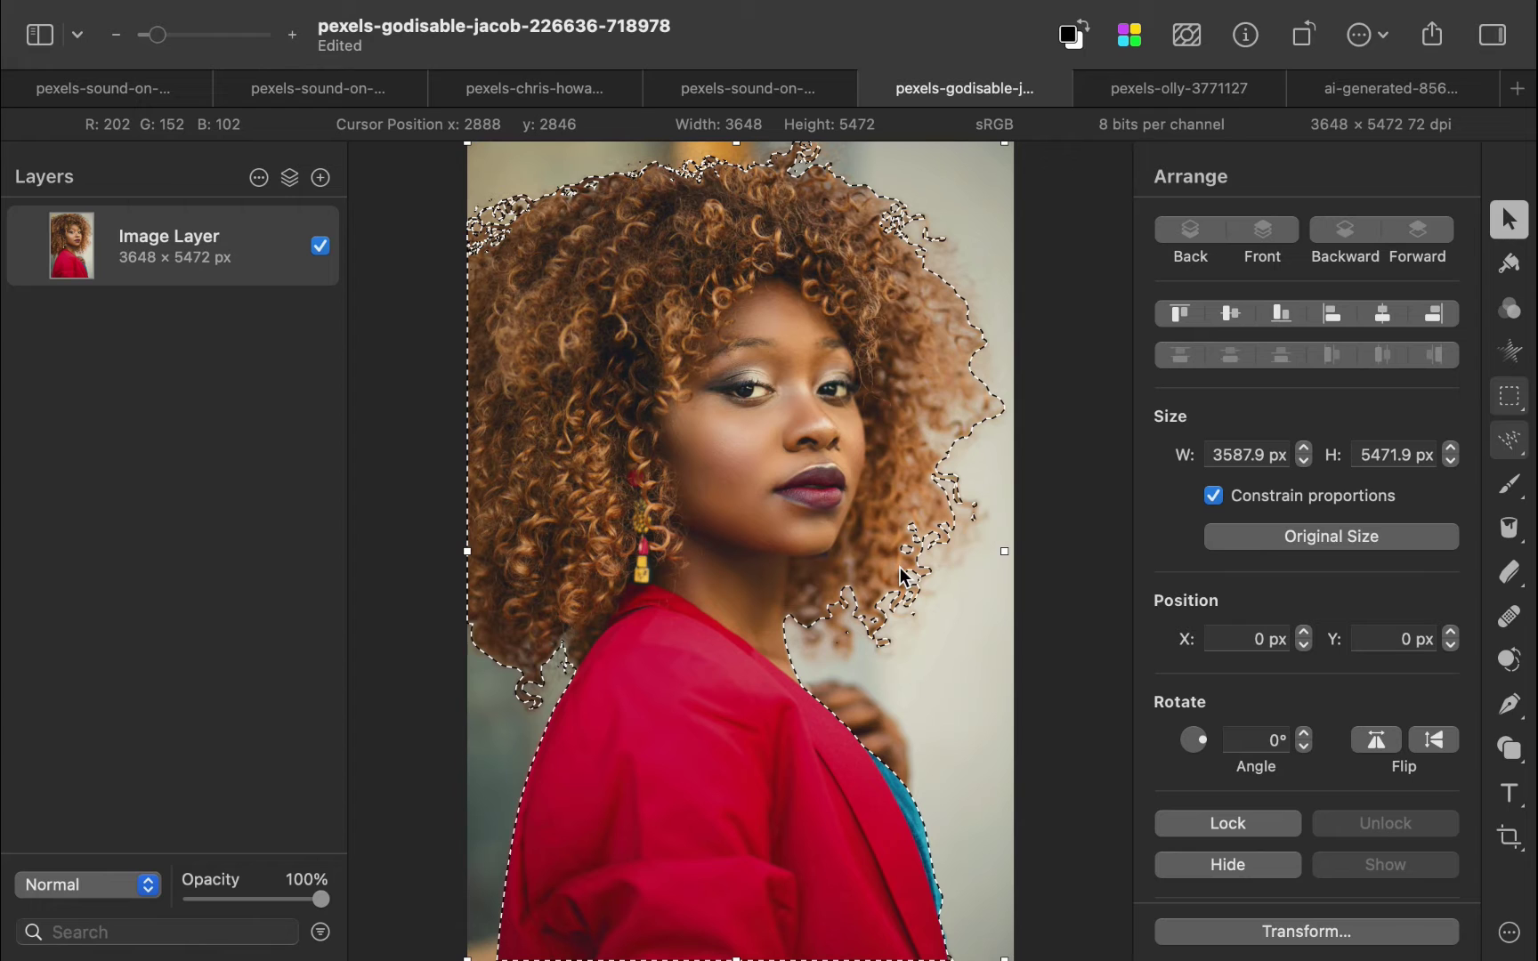
Deselect and apply Remove Background to the Image Layer, leaving her on transparency
key("super+d")
right_click(133, 249)
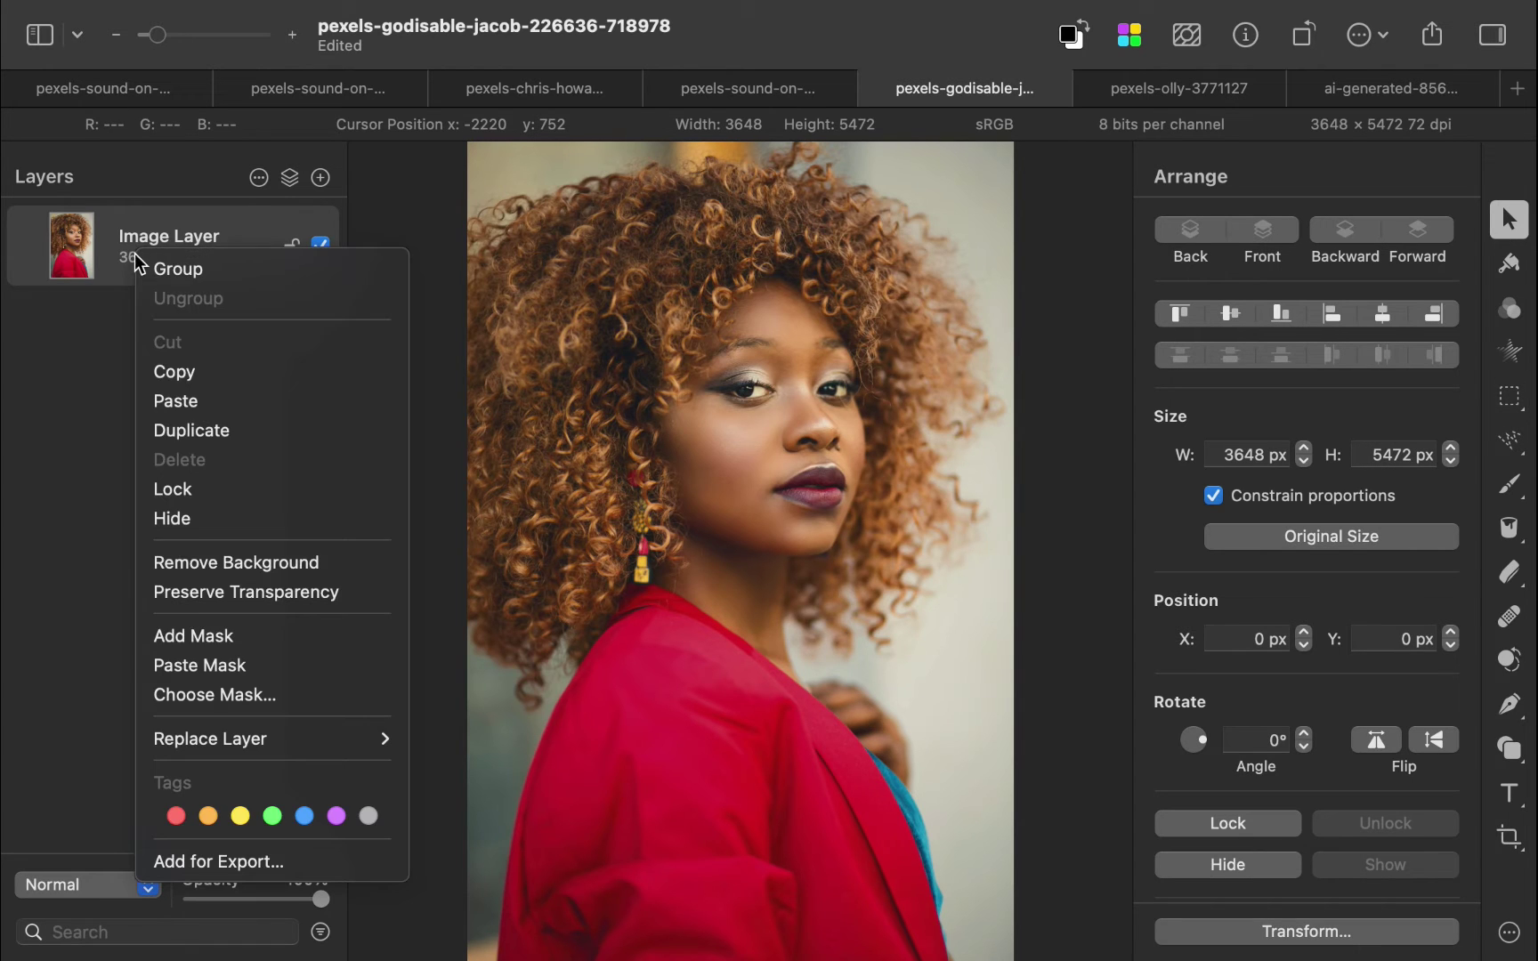
left_click(195, 559)
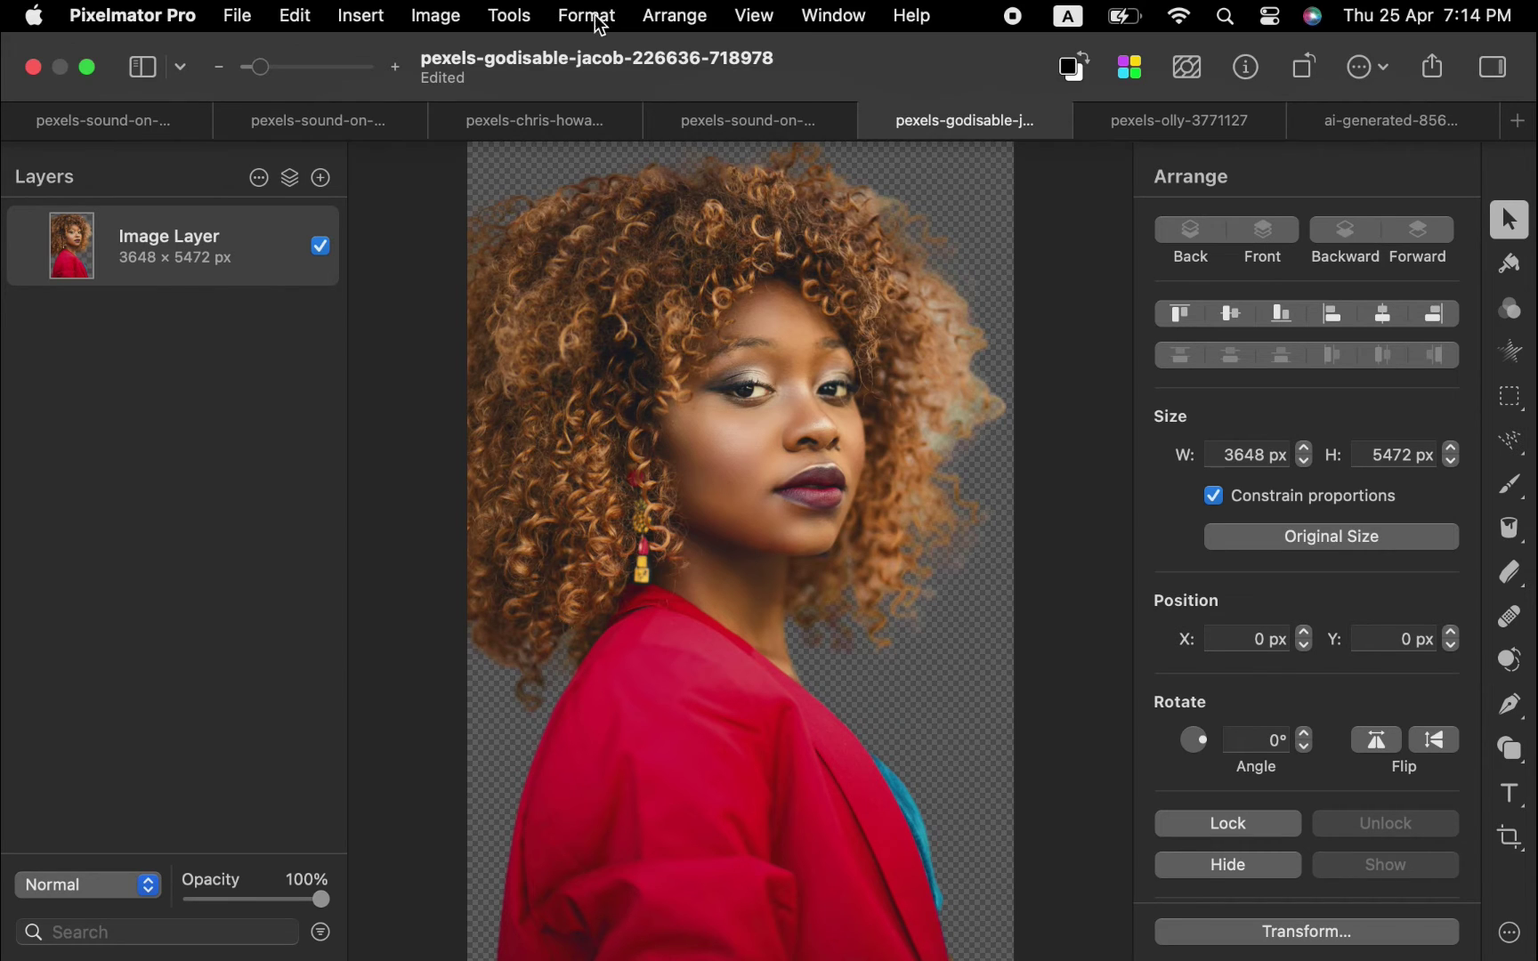
Add a green Remove Color adjustment to the cutout, then duplicate it as Image Layer copy
left_click(602, 20)
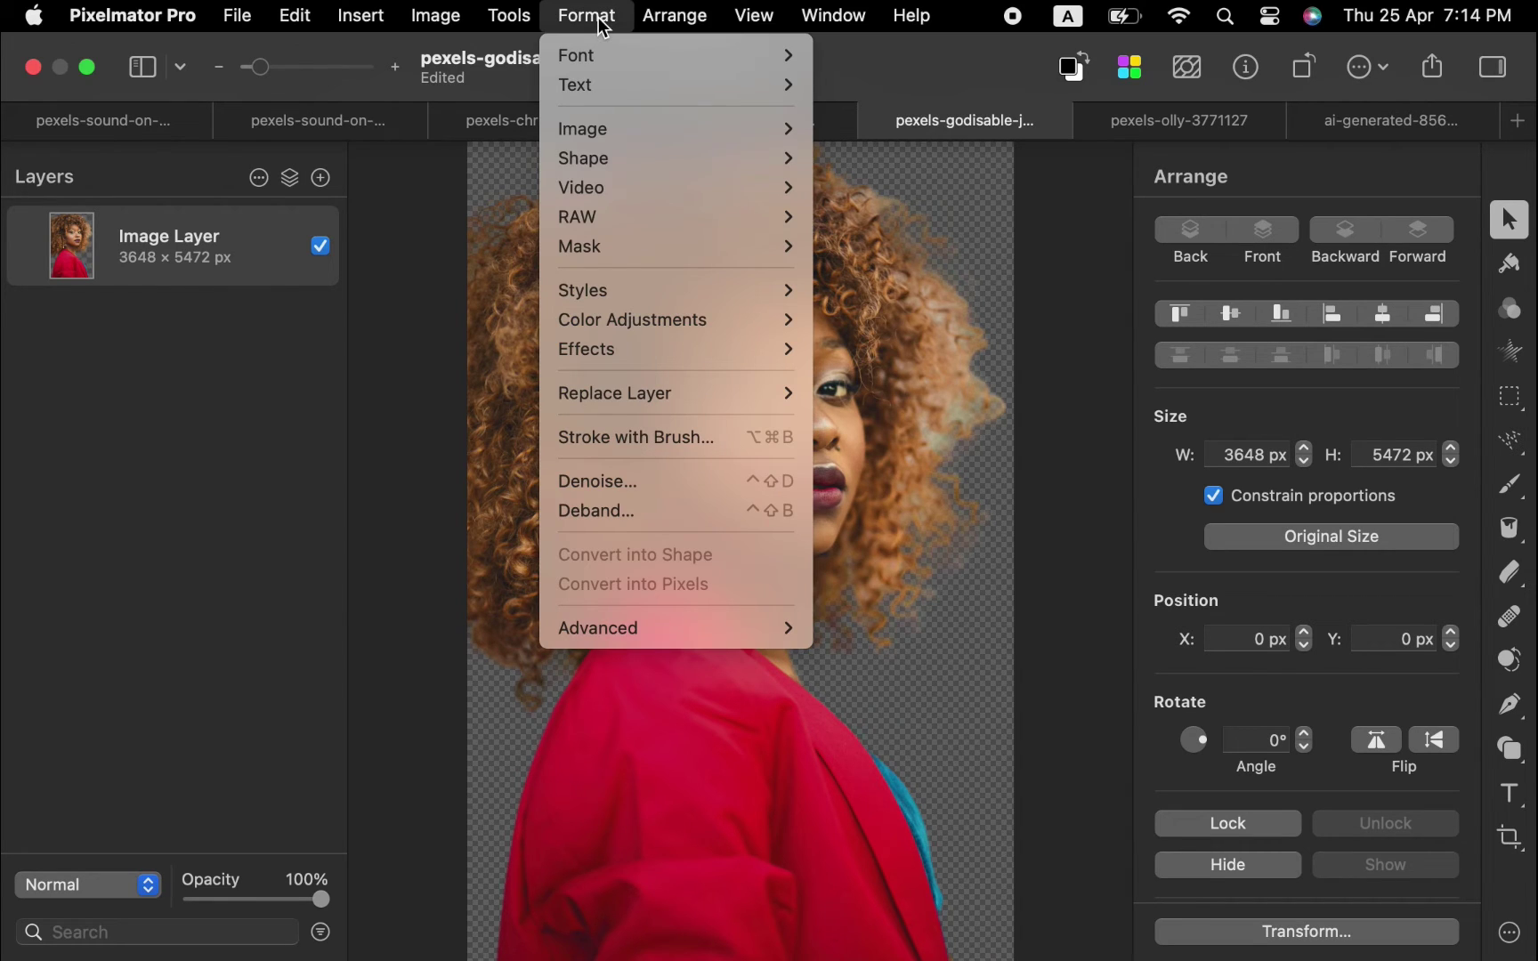
mouse_move(654, 322)
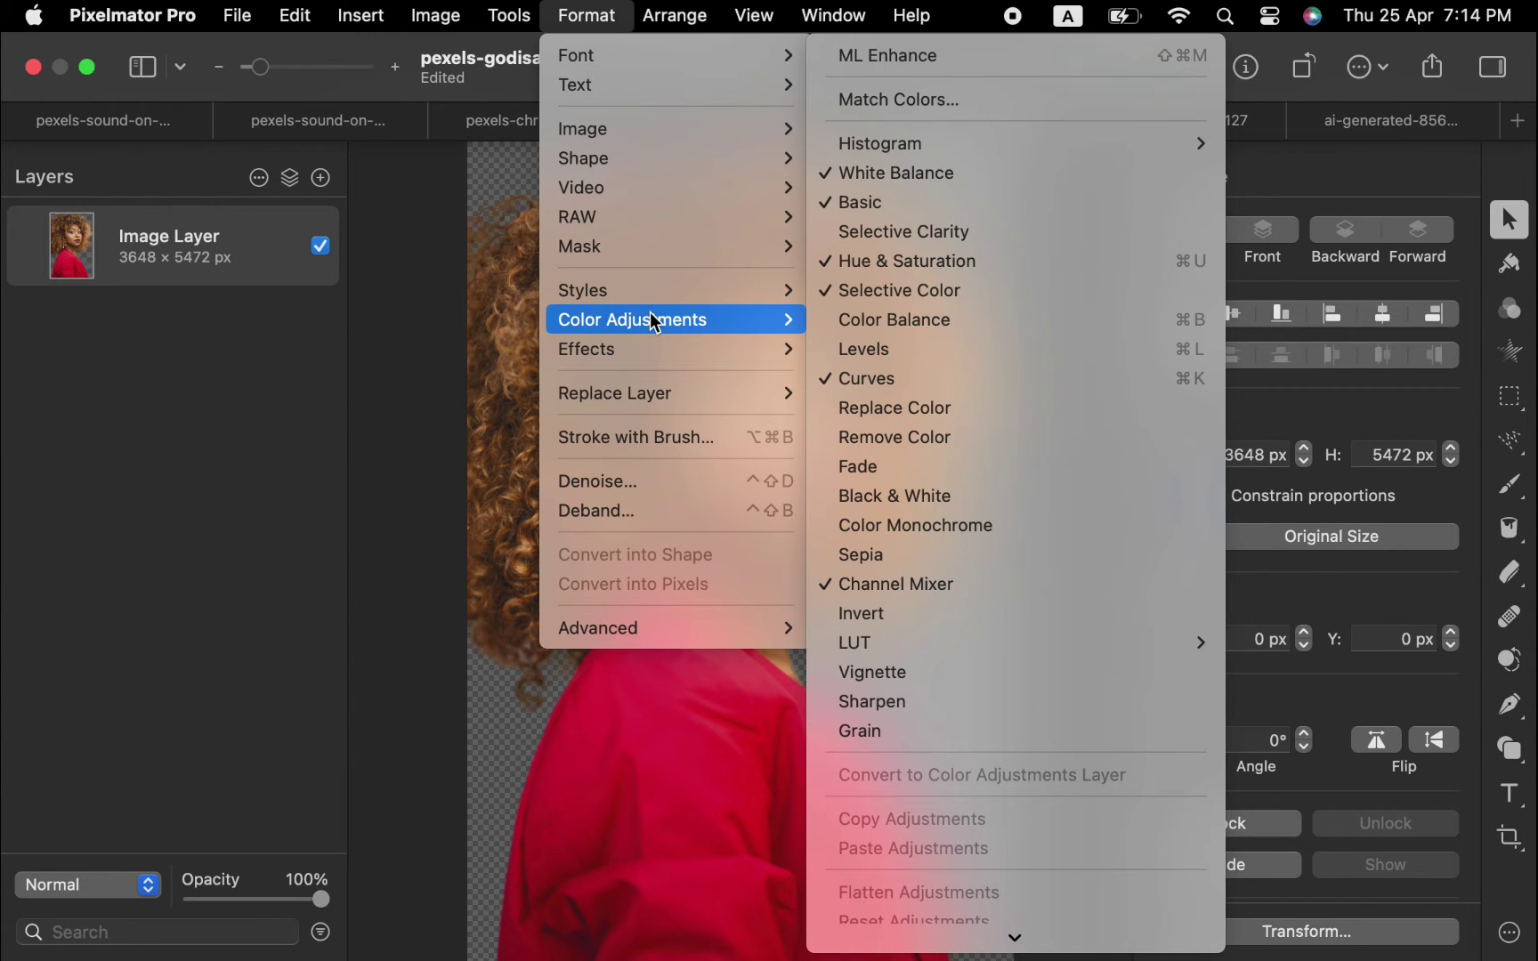
left_click(921, 440)
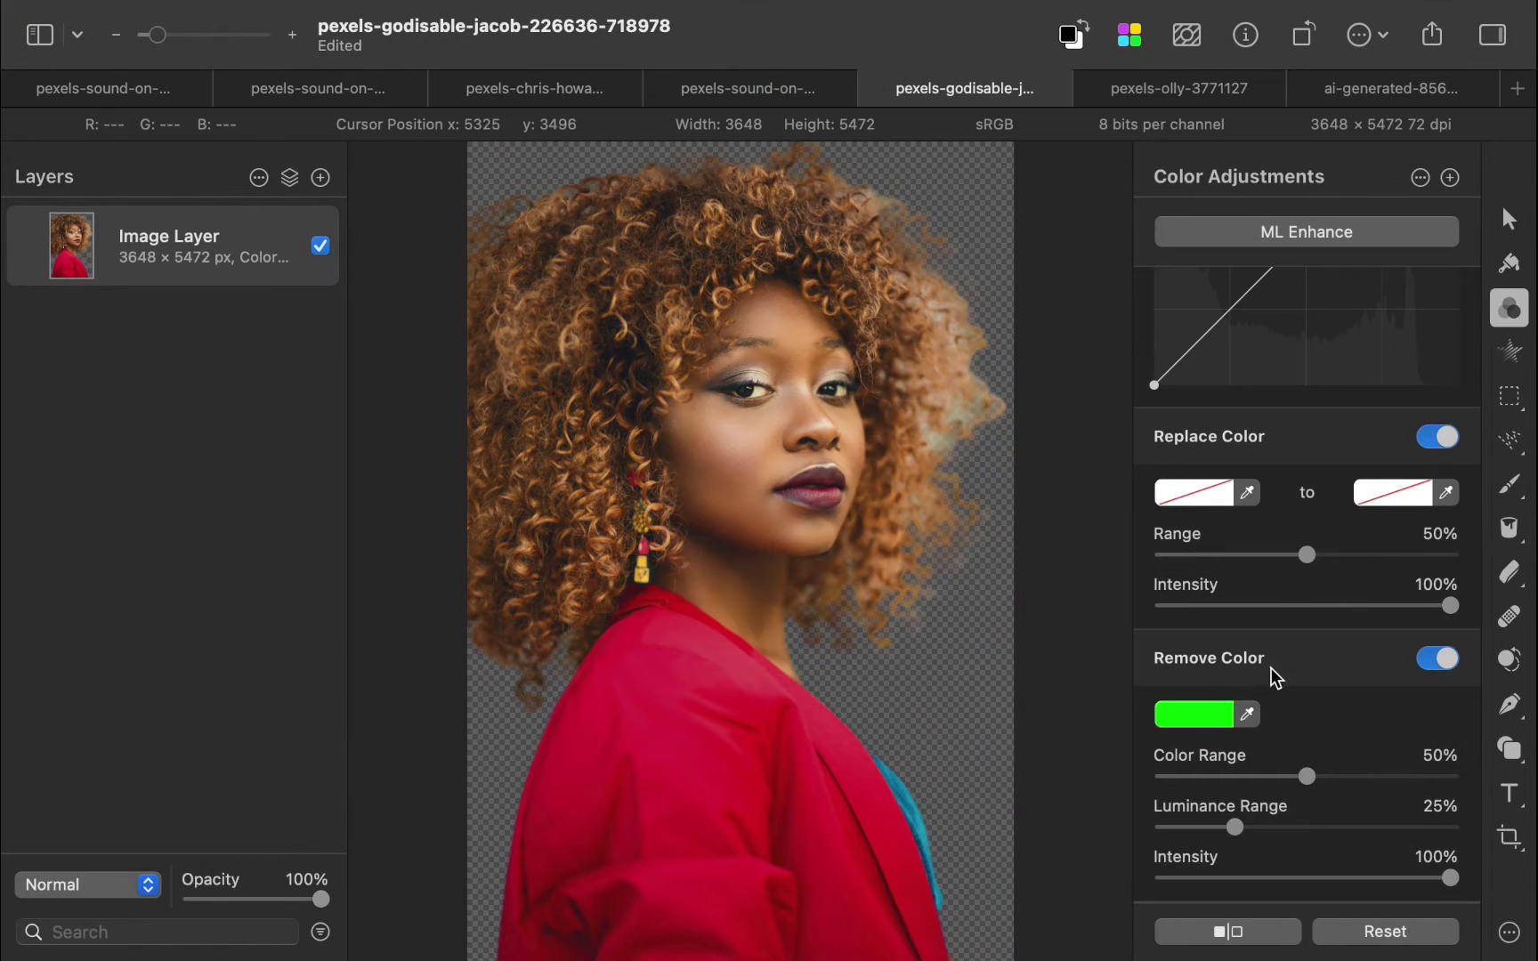
scroll(1277, 679, "down", 5)
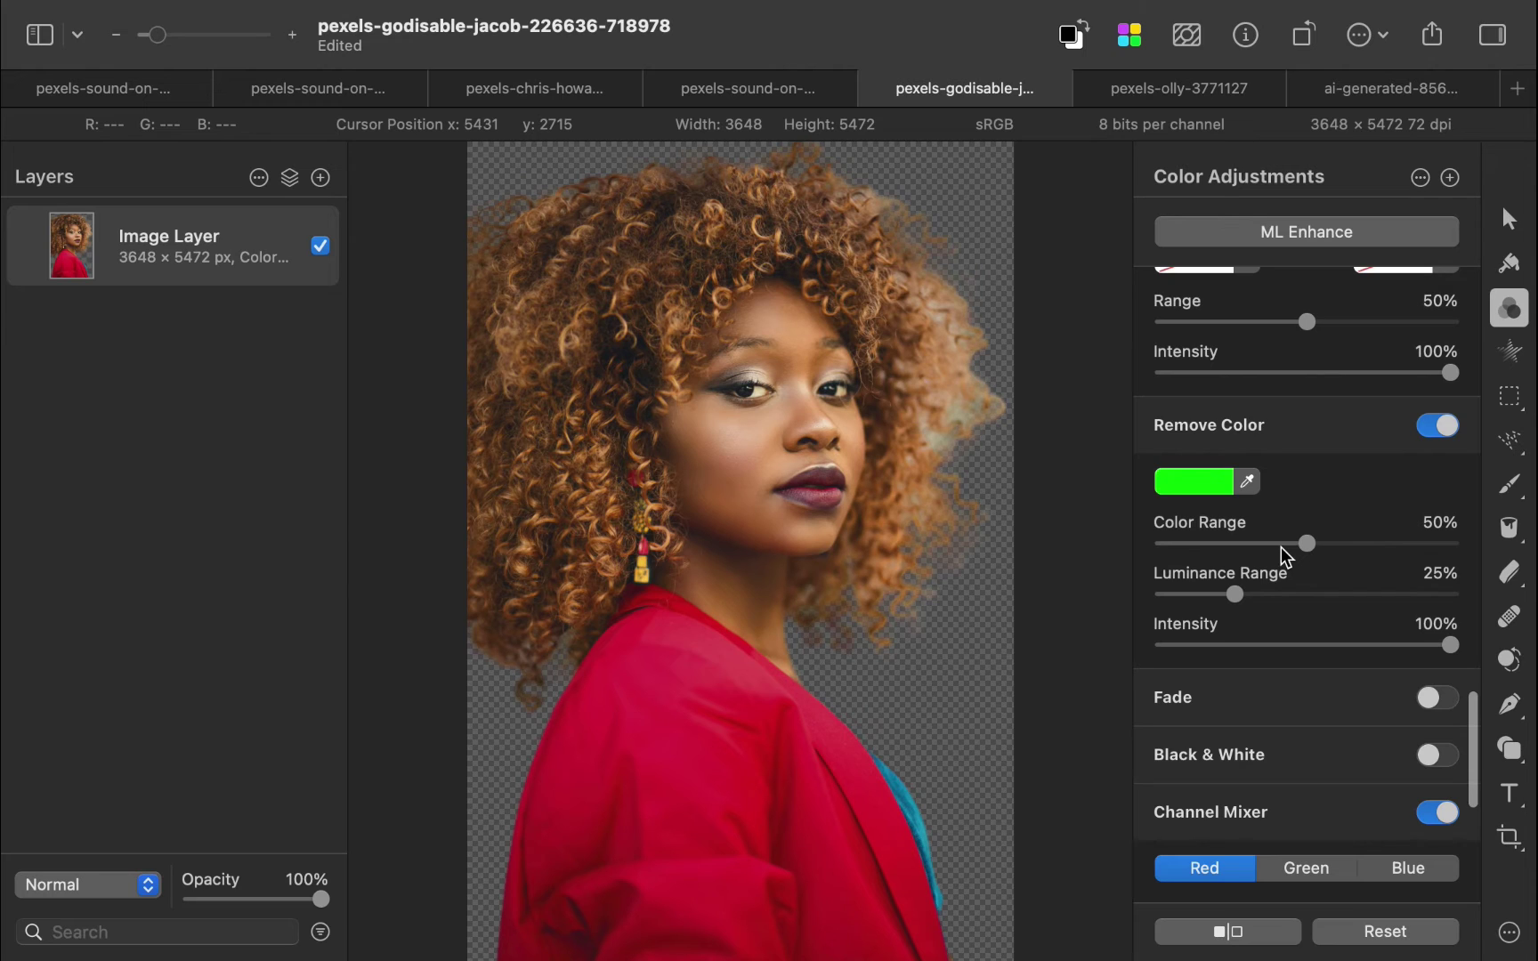
key("super+c")
key("super+v")
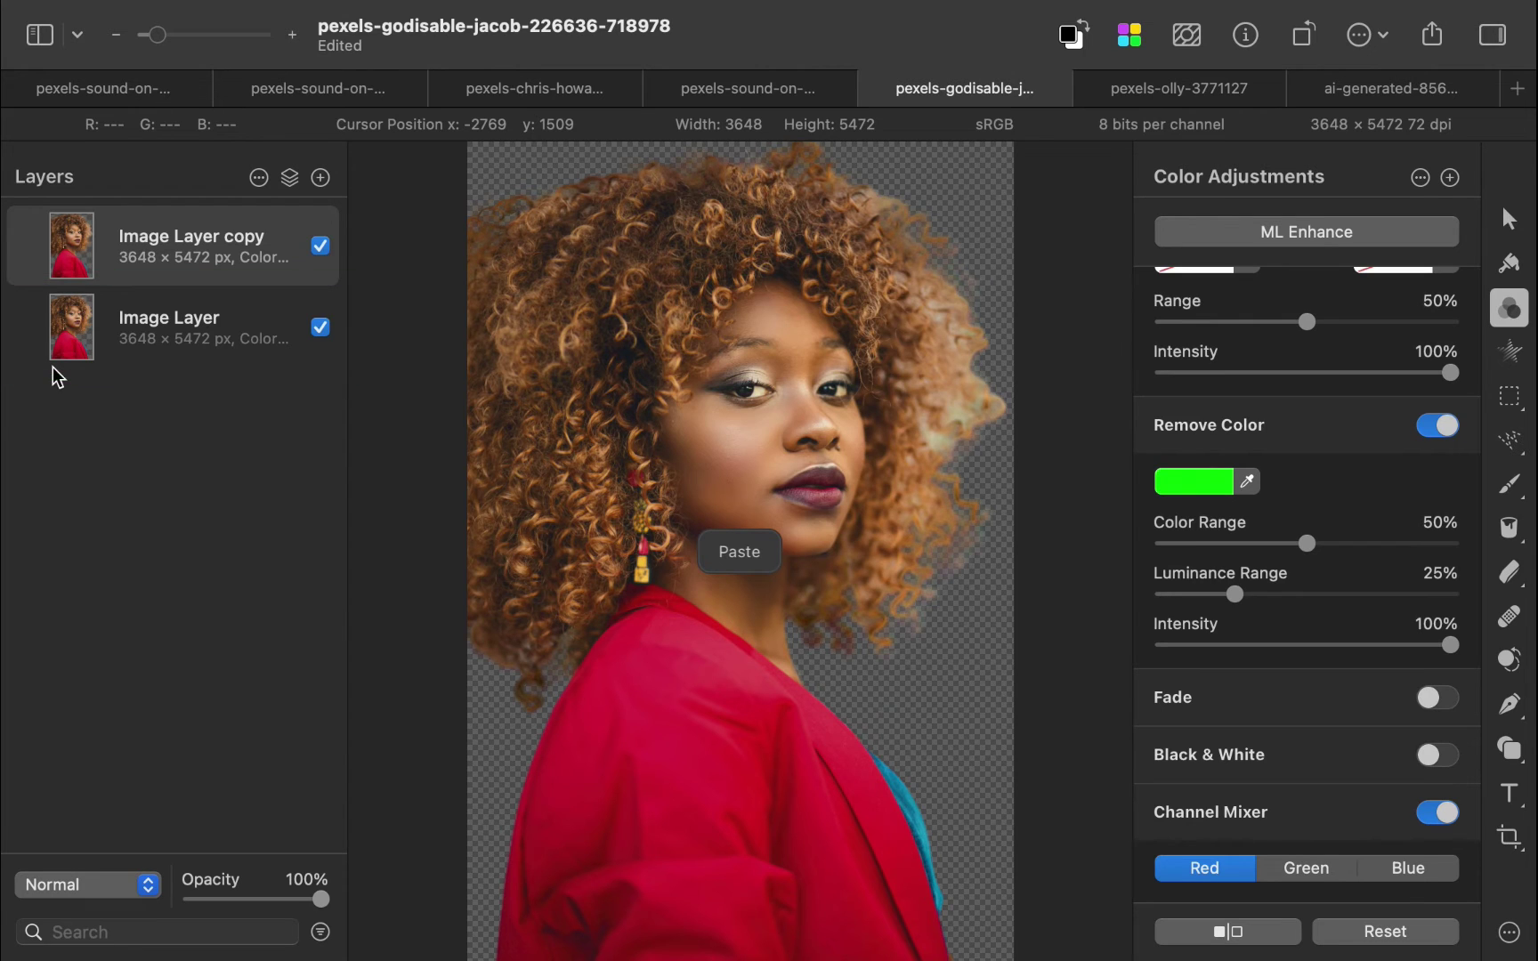
Hide the original Image Layer and set Remove Color to the sampled beige fringe at 12% Color Range
left_click(320, 328)
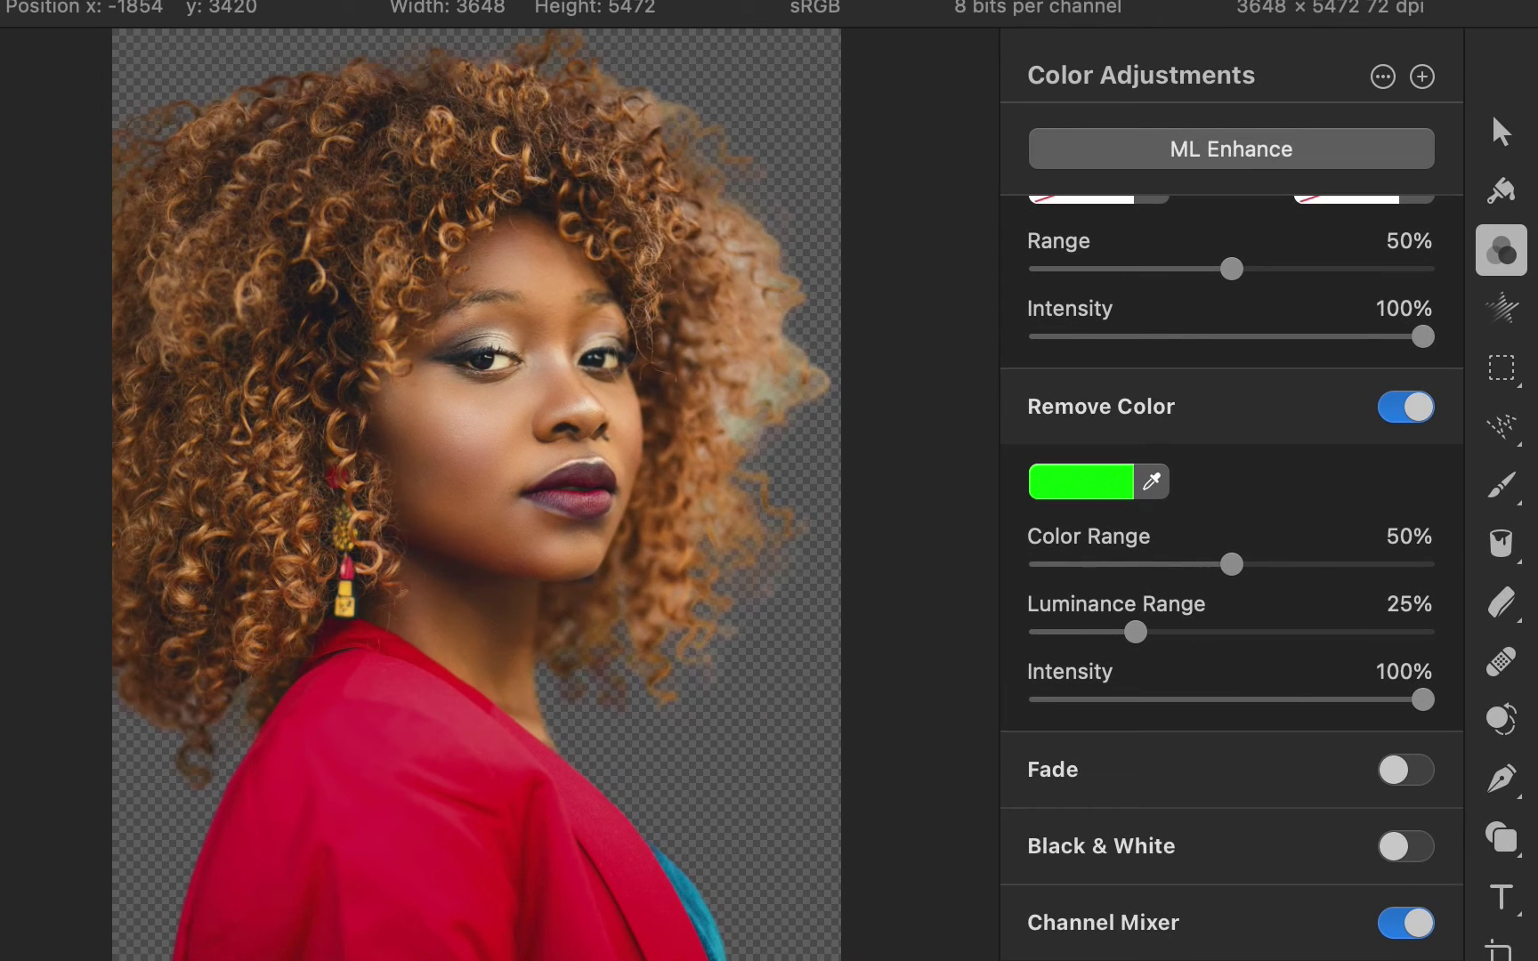
left_click(1153, 482)
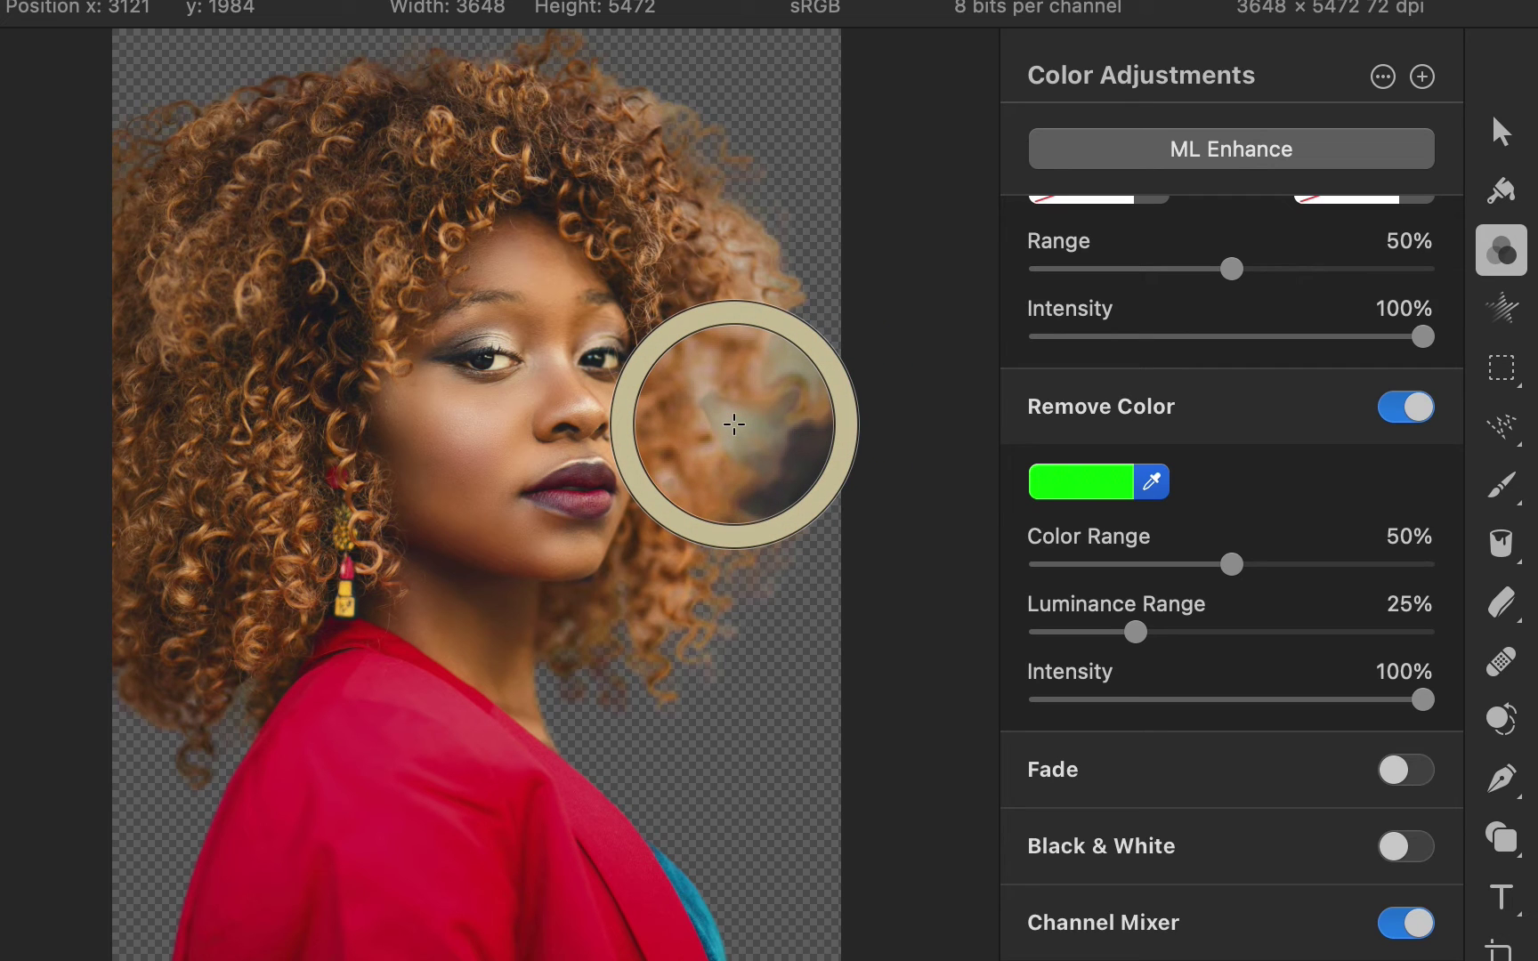
left_click(735, 423)
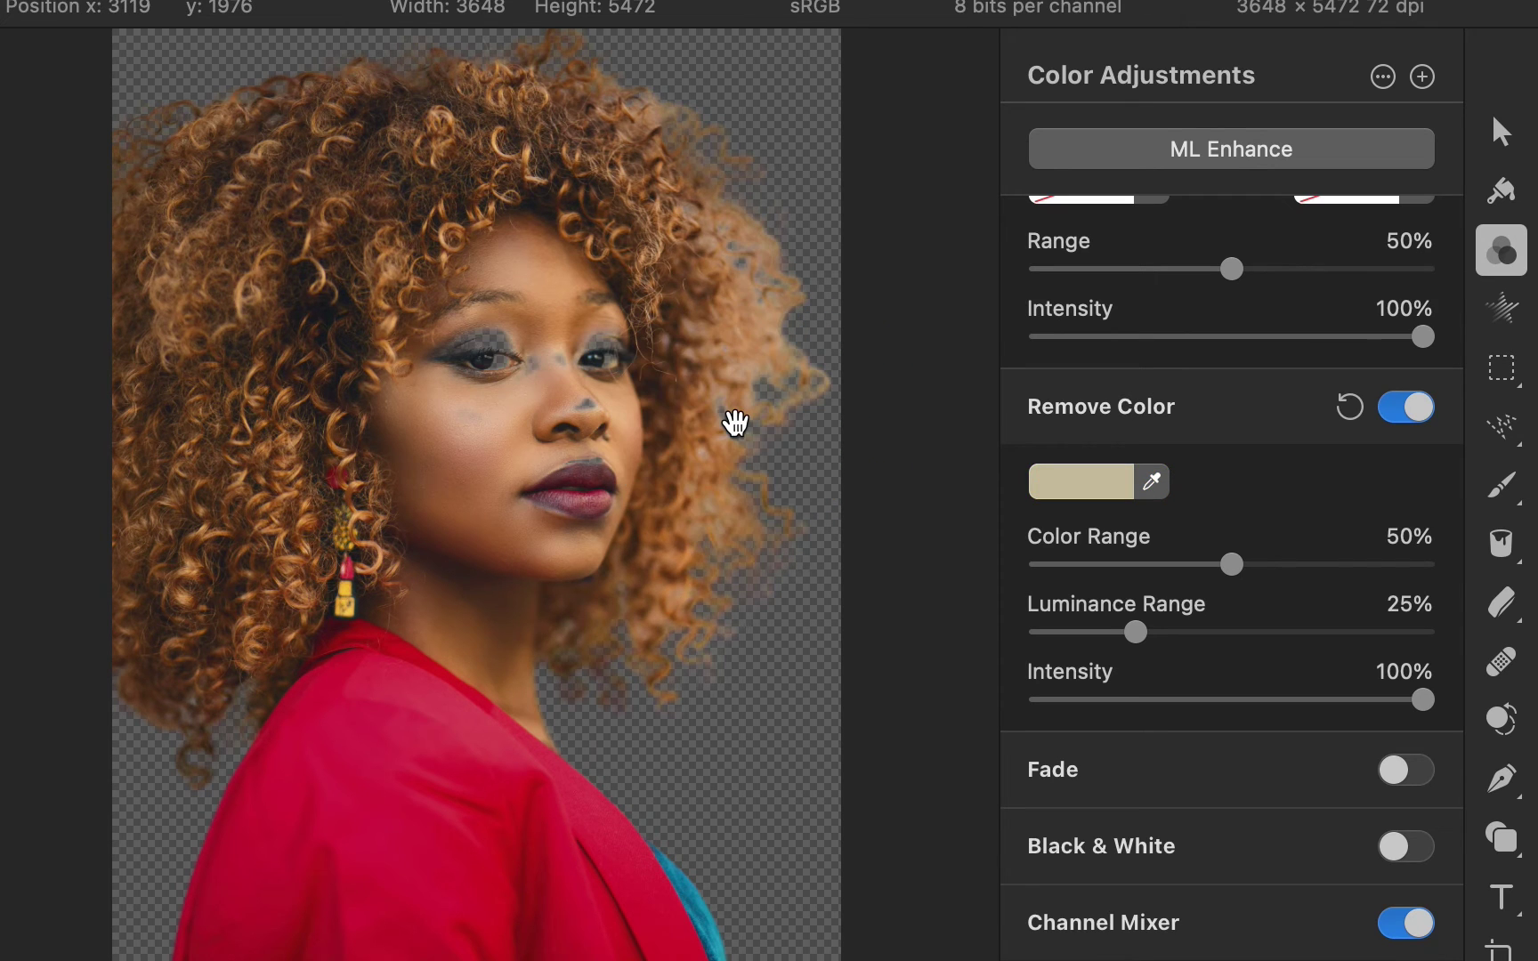
left_click_drag(1232, 565, 1284, 585)
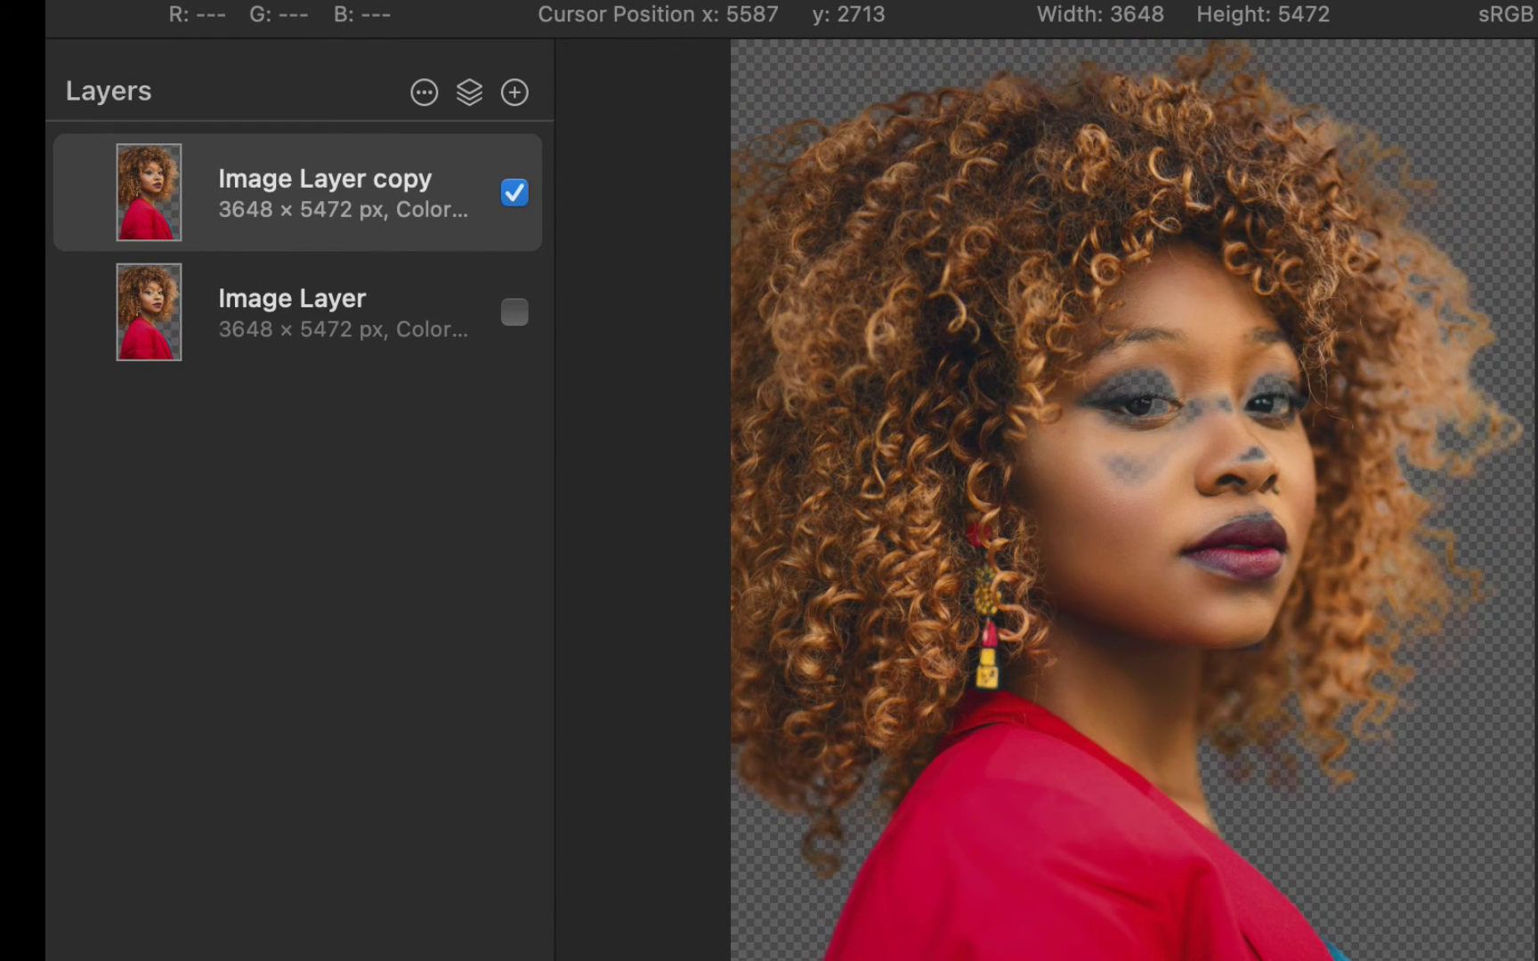
Show the original Image Layer again and give it a mask inverted to solid black
left_click(515, 313)
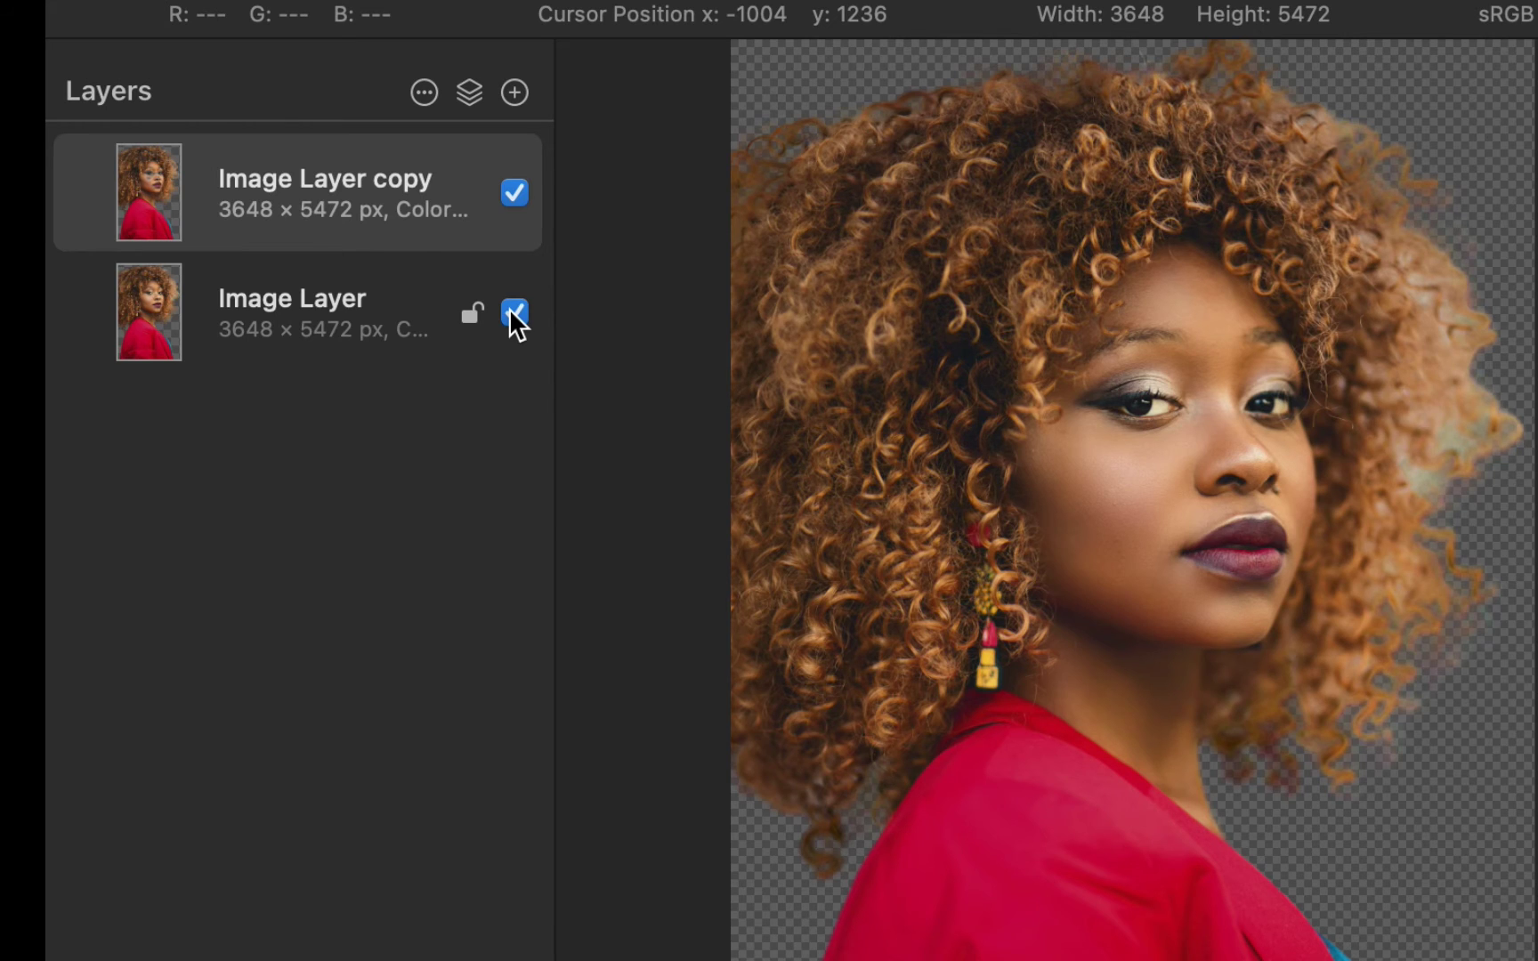
left_click(364, 312)
right_click(365, 313)
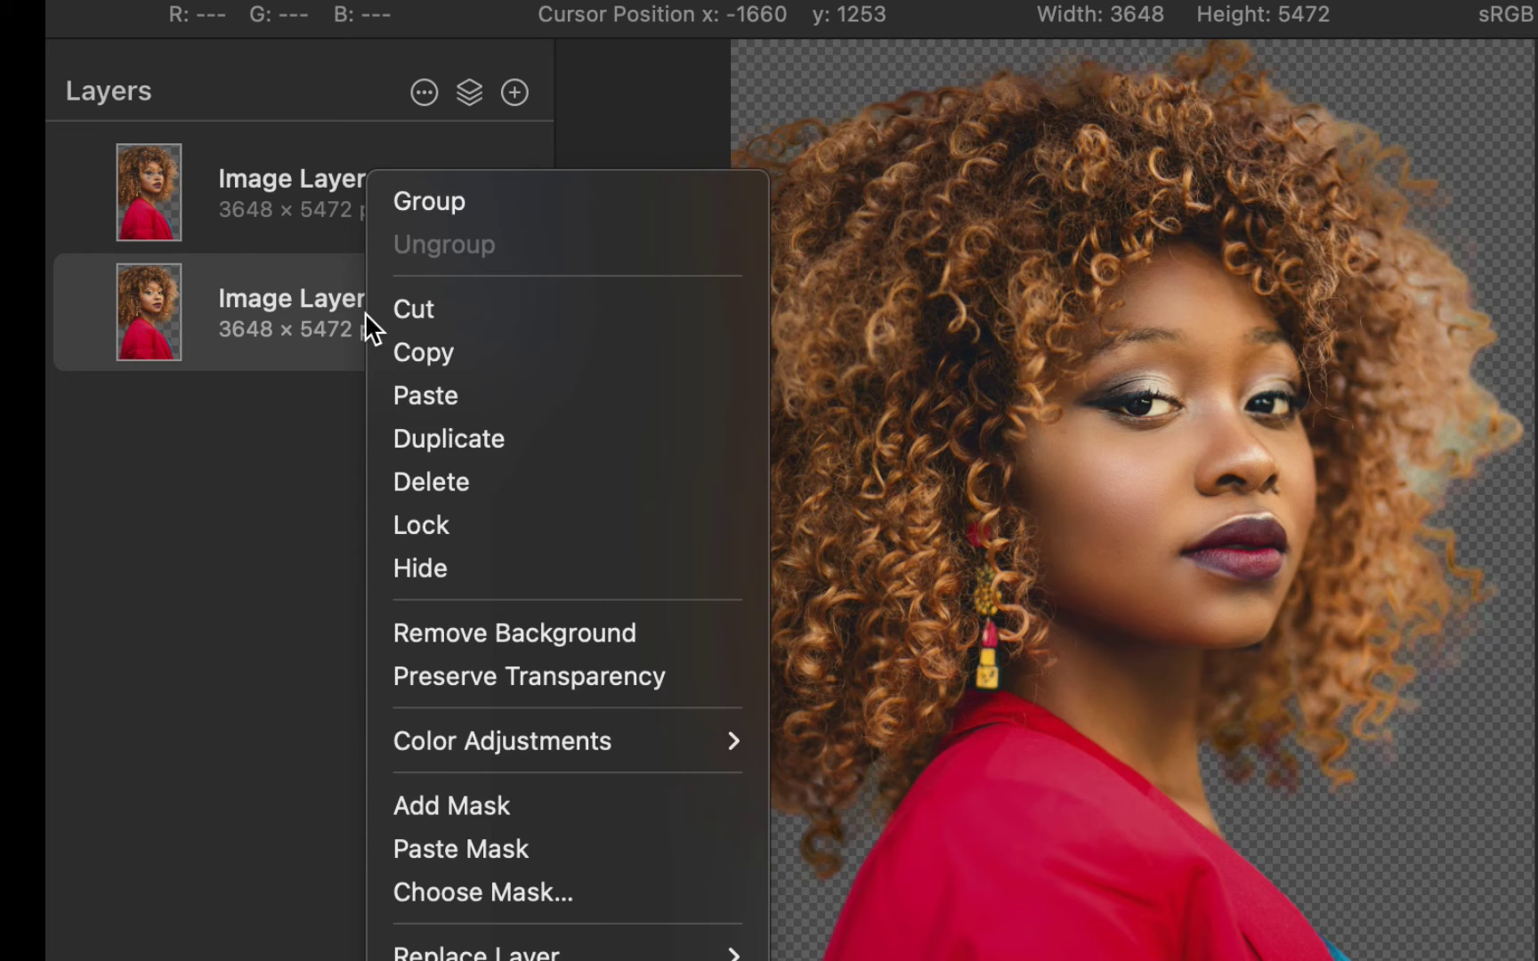
left_click(415, 800)
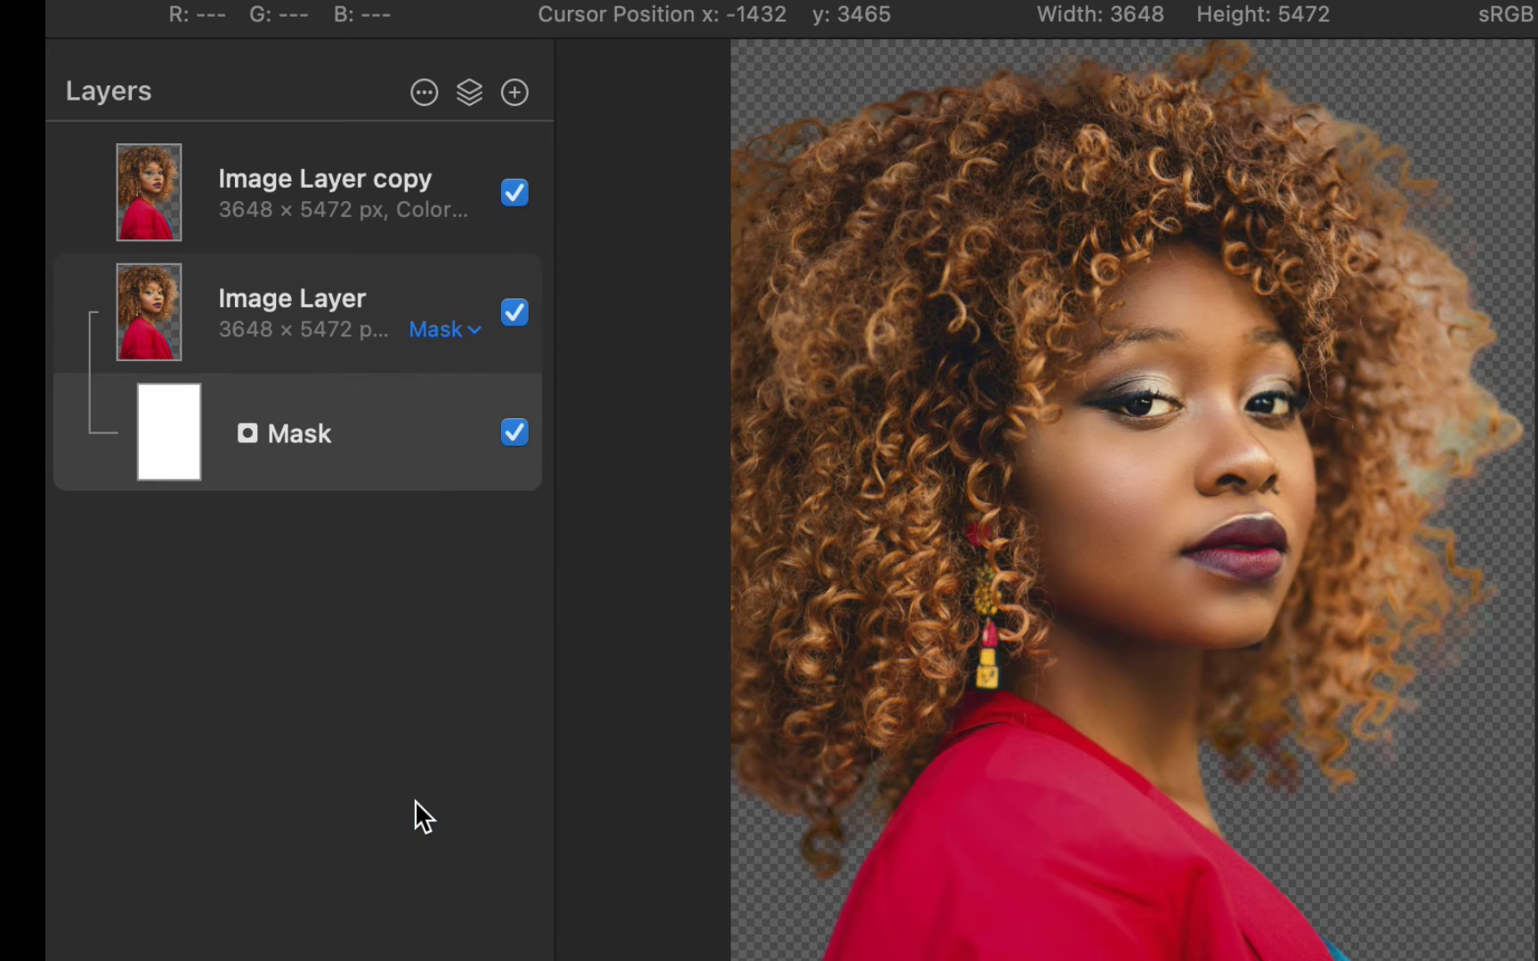
right_click(287, 434)
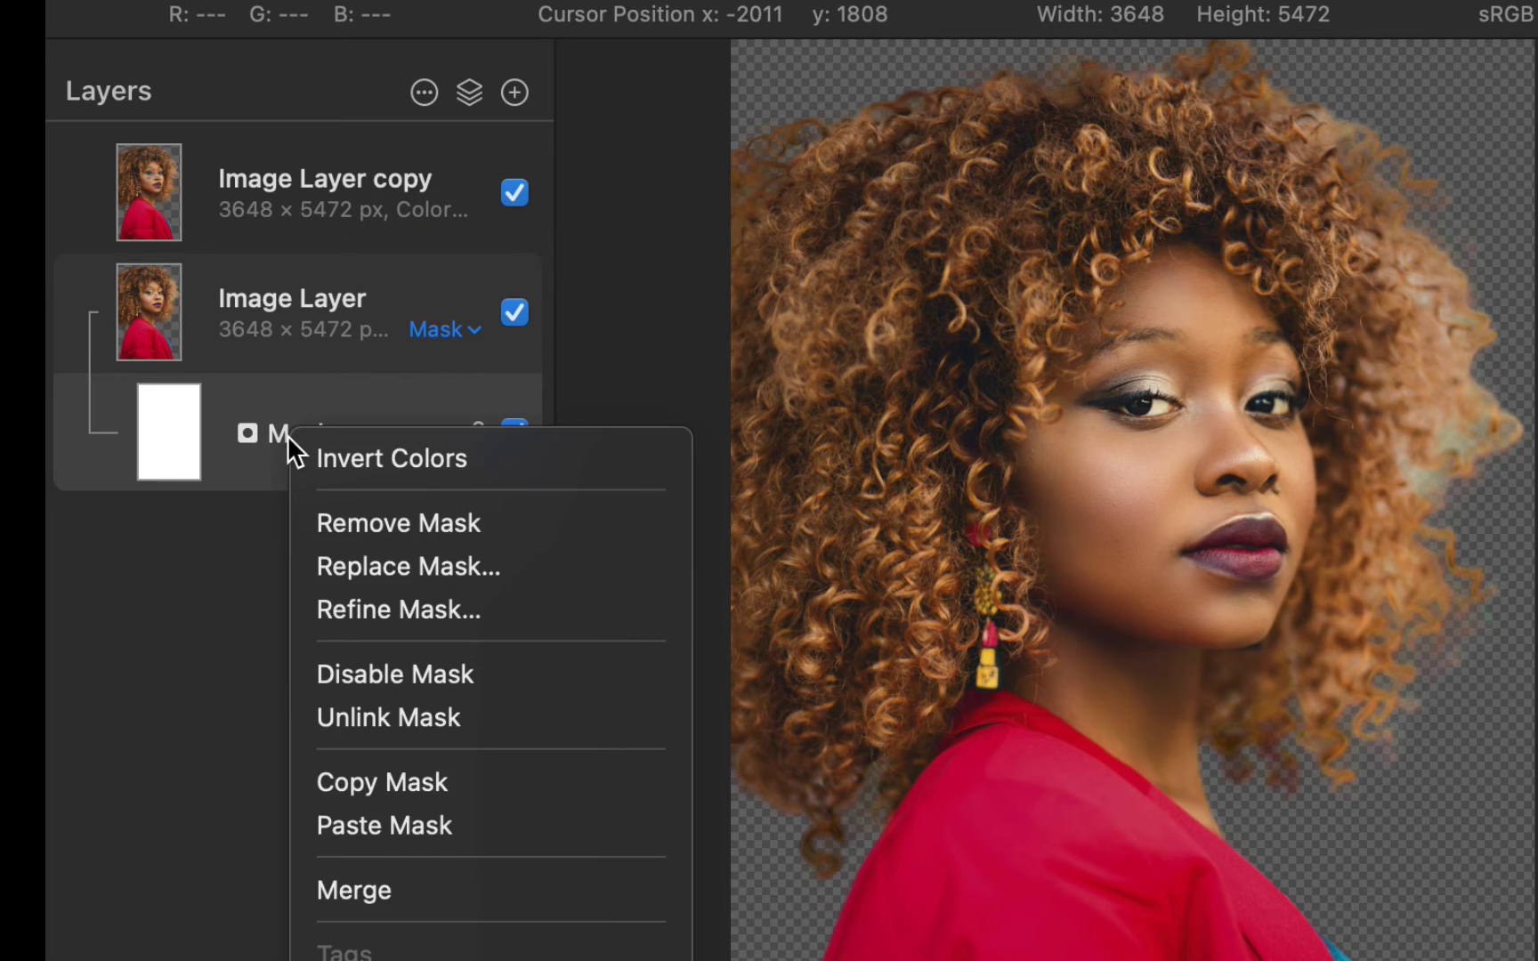
left_click(332, 457)
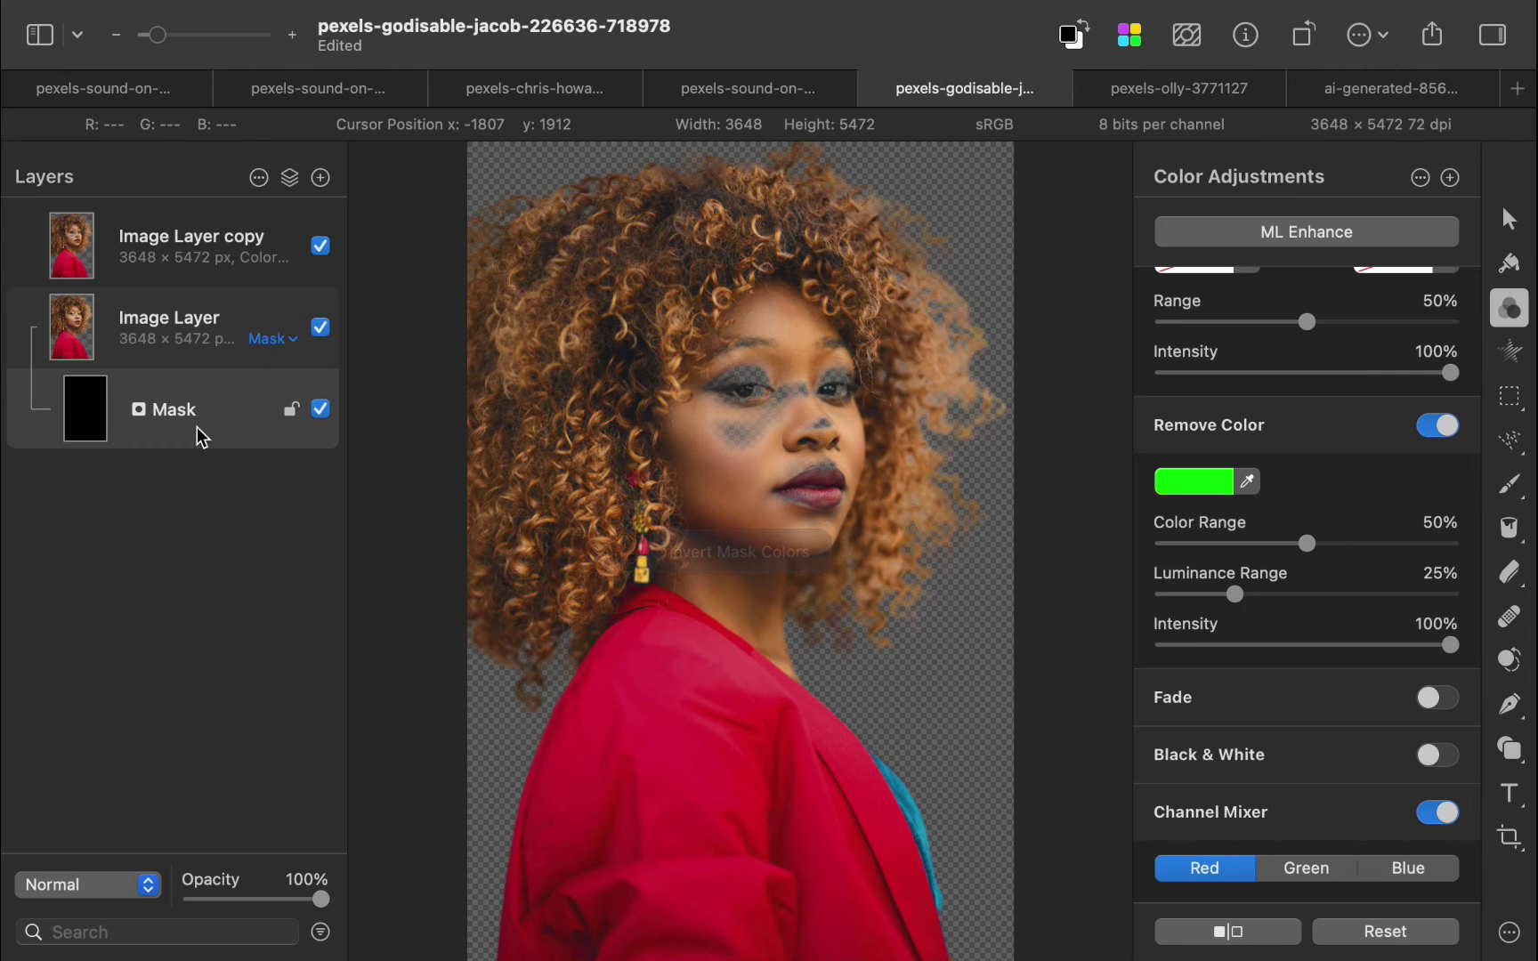
Paint white over the face on the black mask with a 700 px brush
left_click(1510, 483)
left_click(1420, 333)
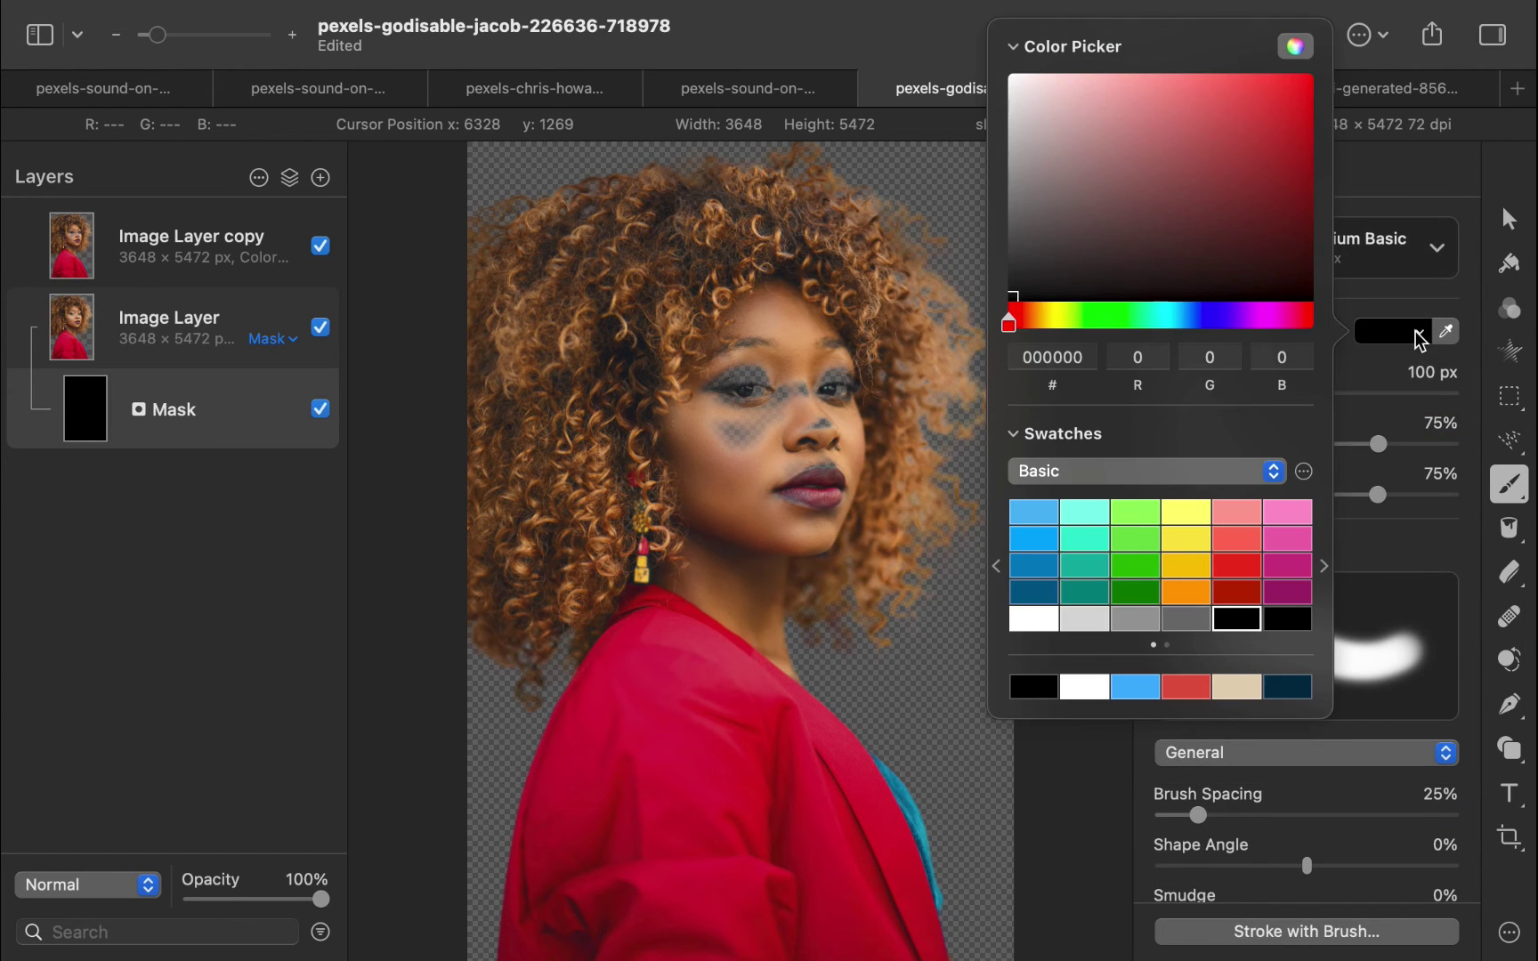
left_click(1032, 620)
key("Escape")
key("bracketright")
key("bracketright")
key("bracketright")
key("bracketright")
key("bracketright")
key("bracketright")
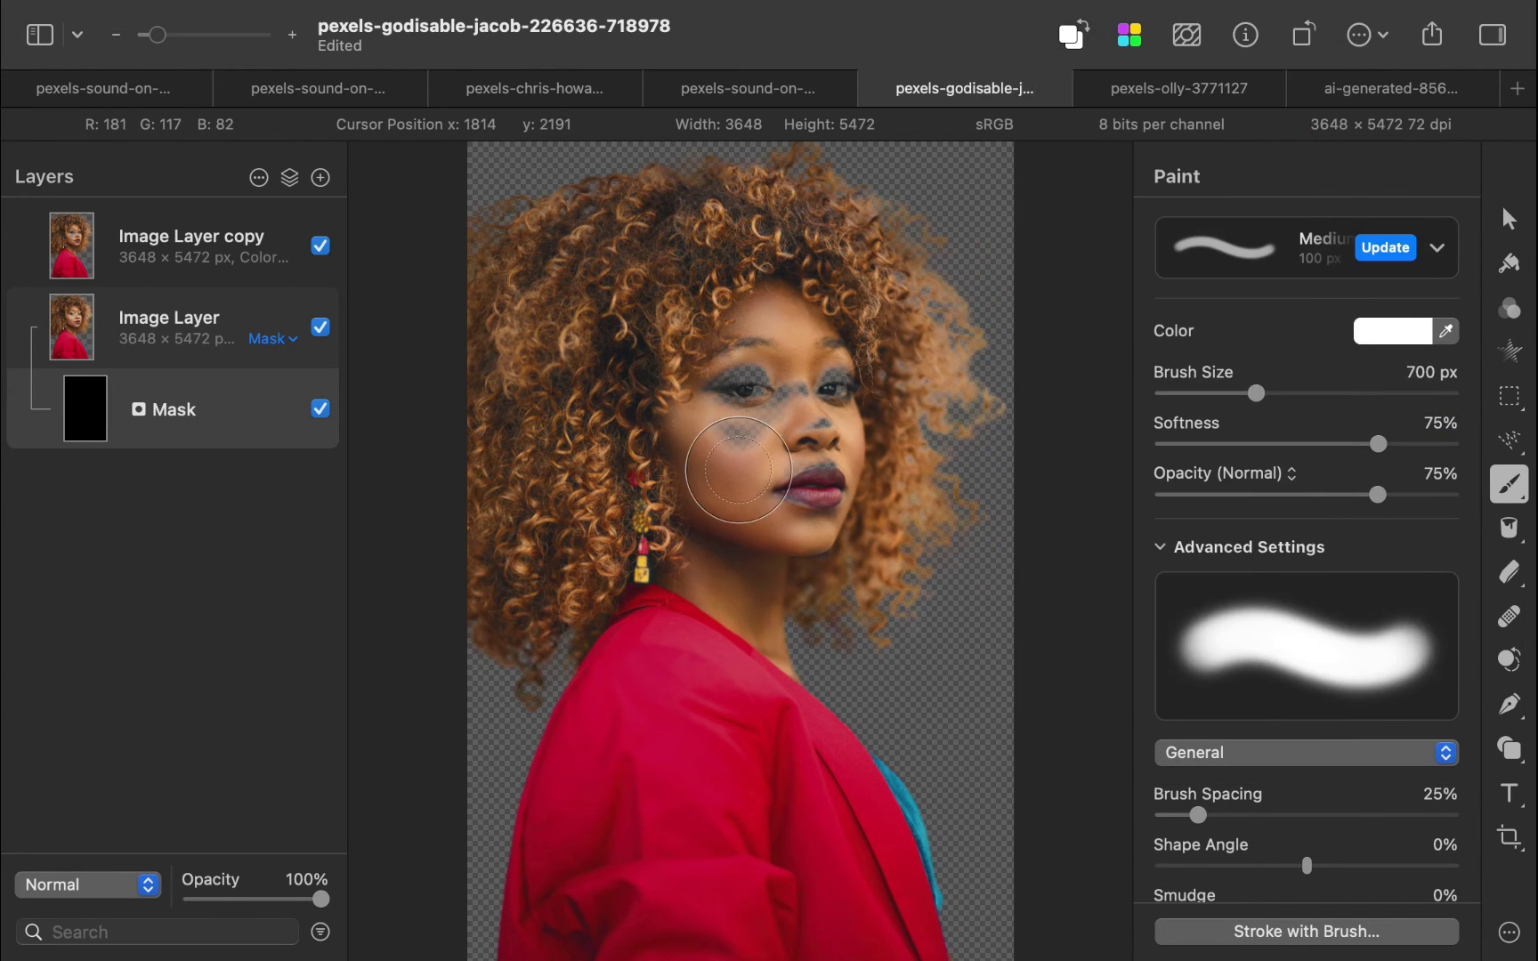
mouse_move(740, 454)
left_mouse_down()
mouse_move(737, 367)
mouse_move(812, 387)
mouse_move(825, 411)
mouse_move(827, 350)
mouse_move(714, 368)
left_mouse_up()
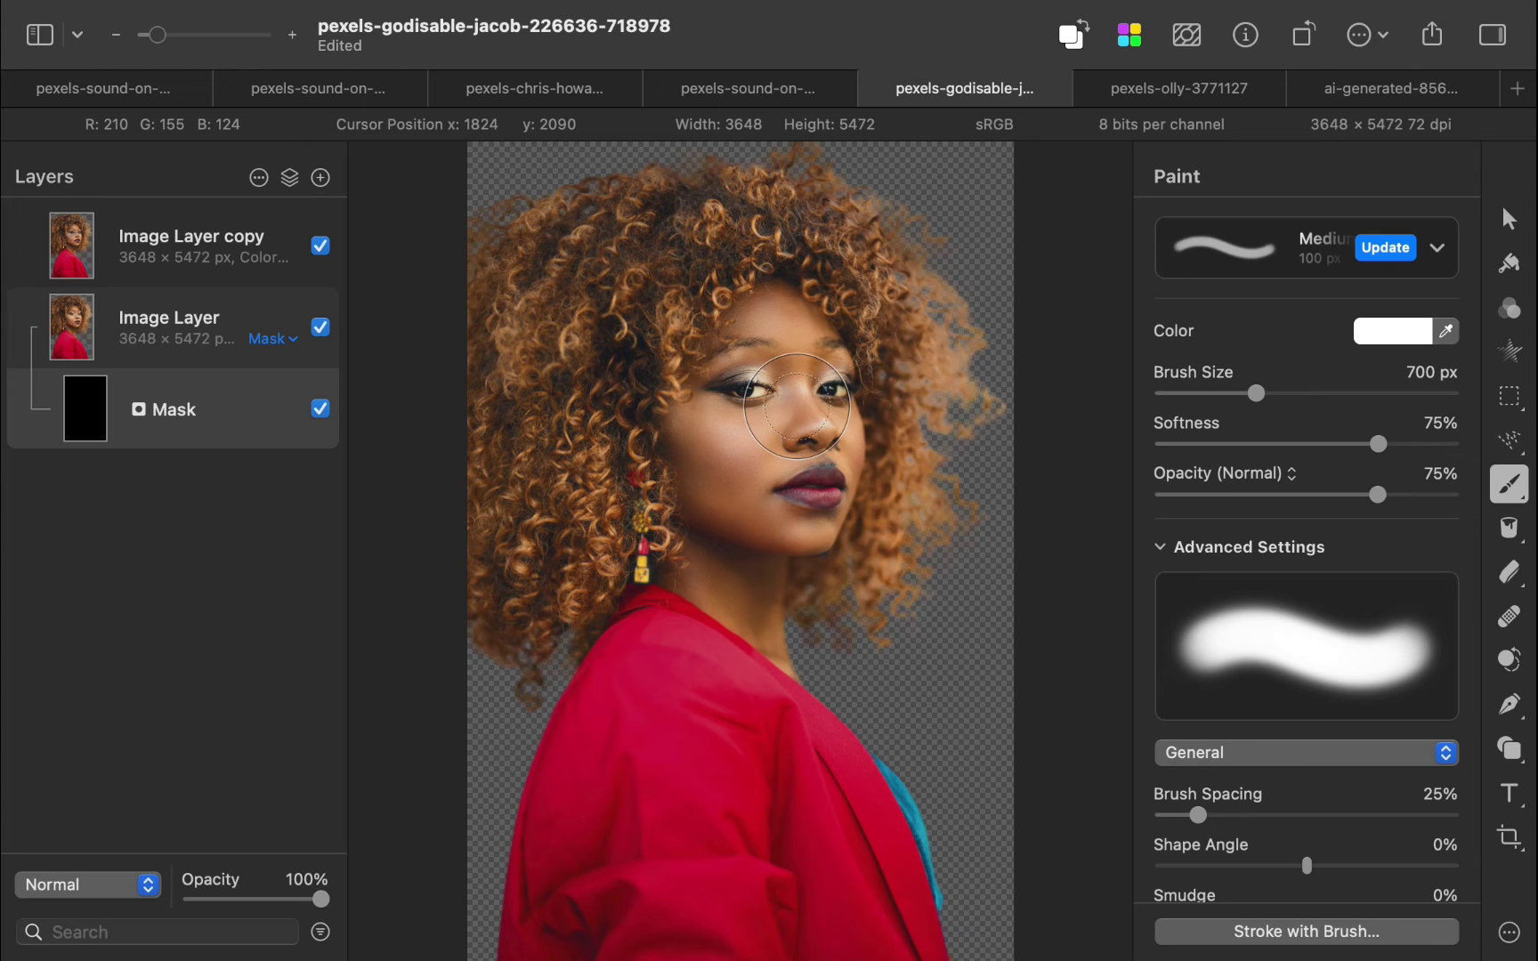
Group the two portrait layers and paste the pink cloud image as a layer beneath the group
right_click(157, 343)
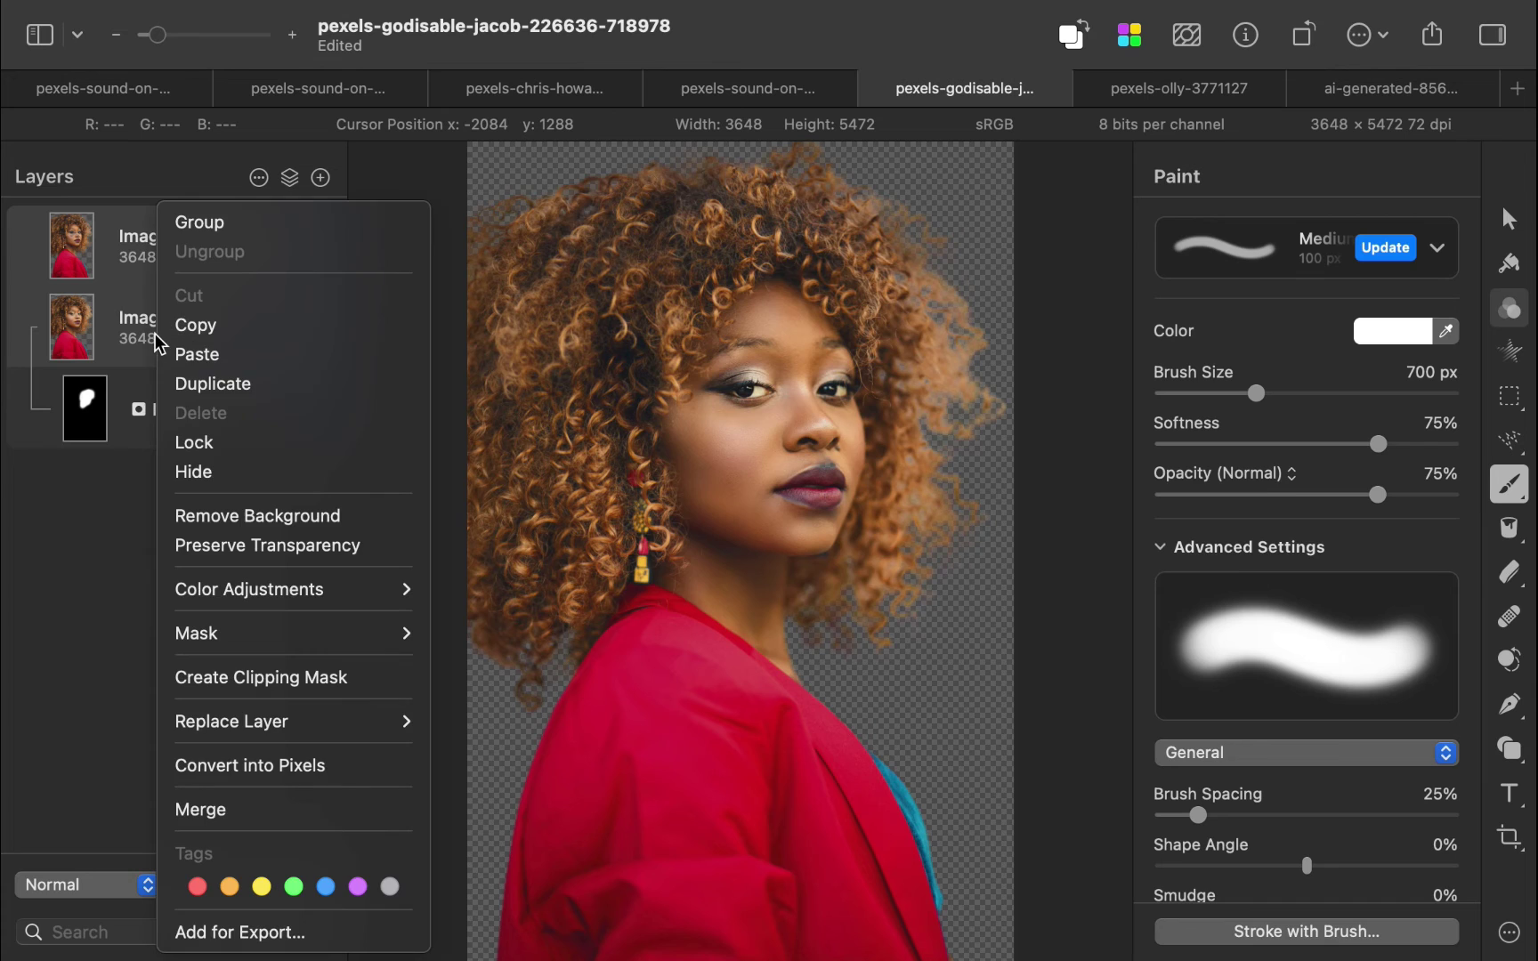
left_click(178, 225)
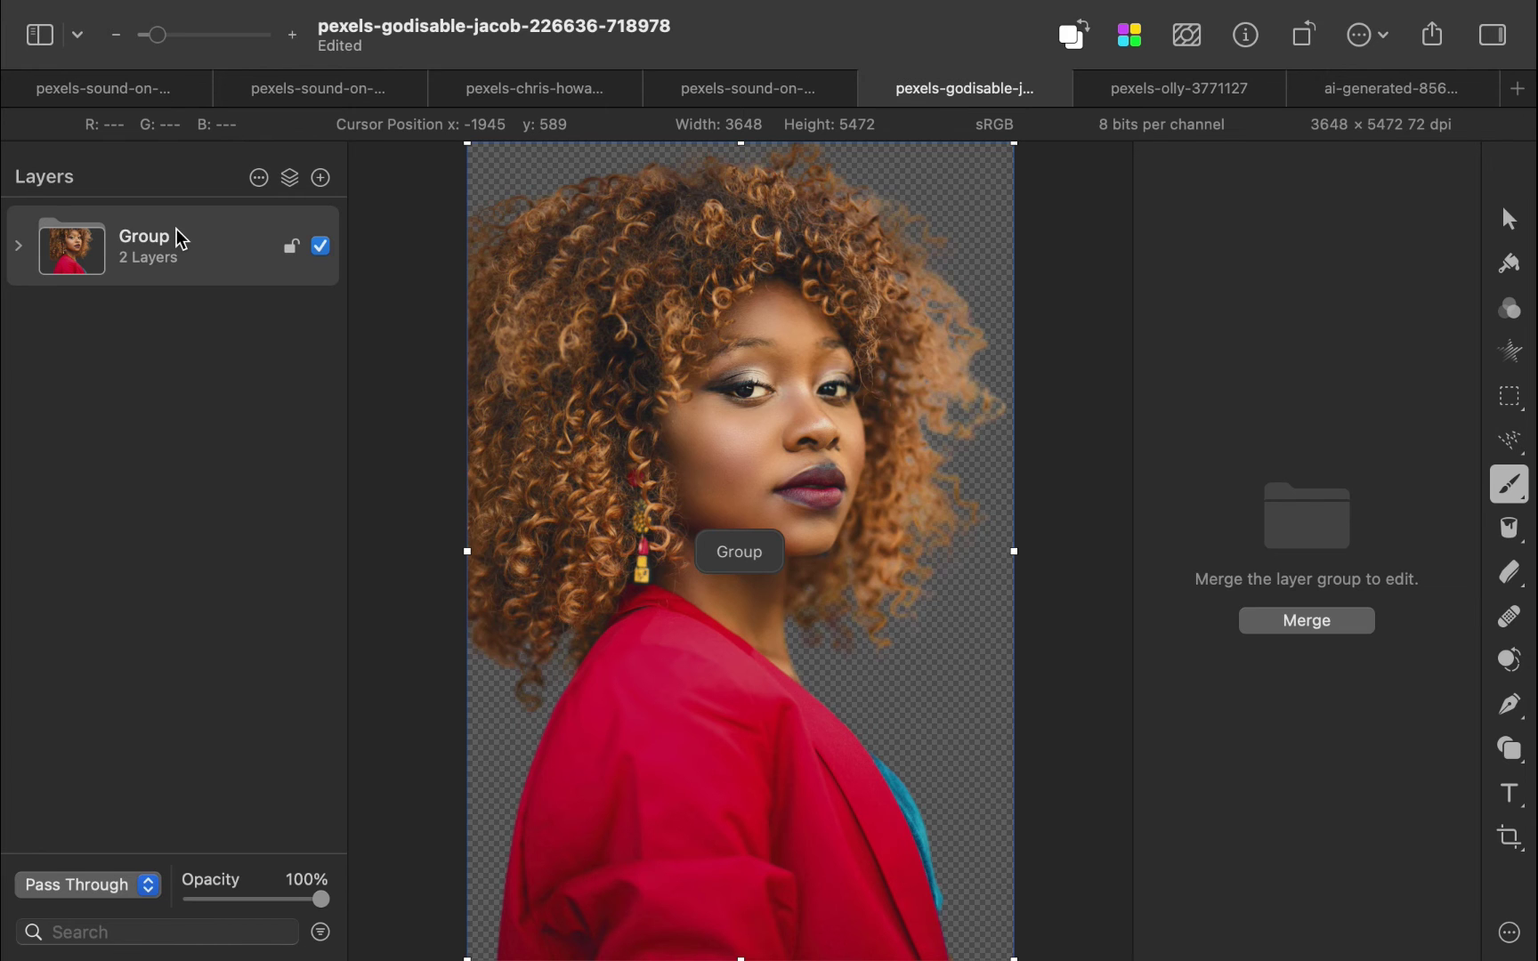
key("super+v")
left_click_drag(175, 267, 164, 391)
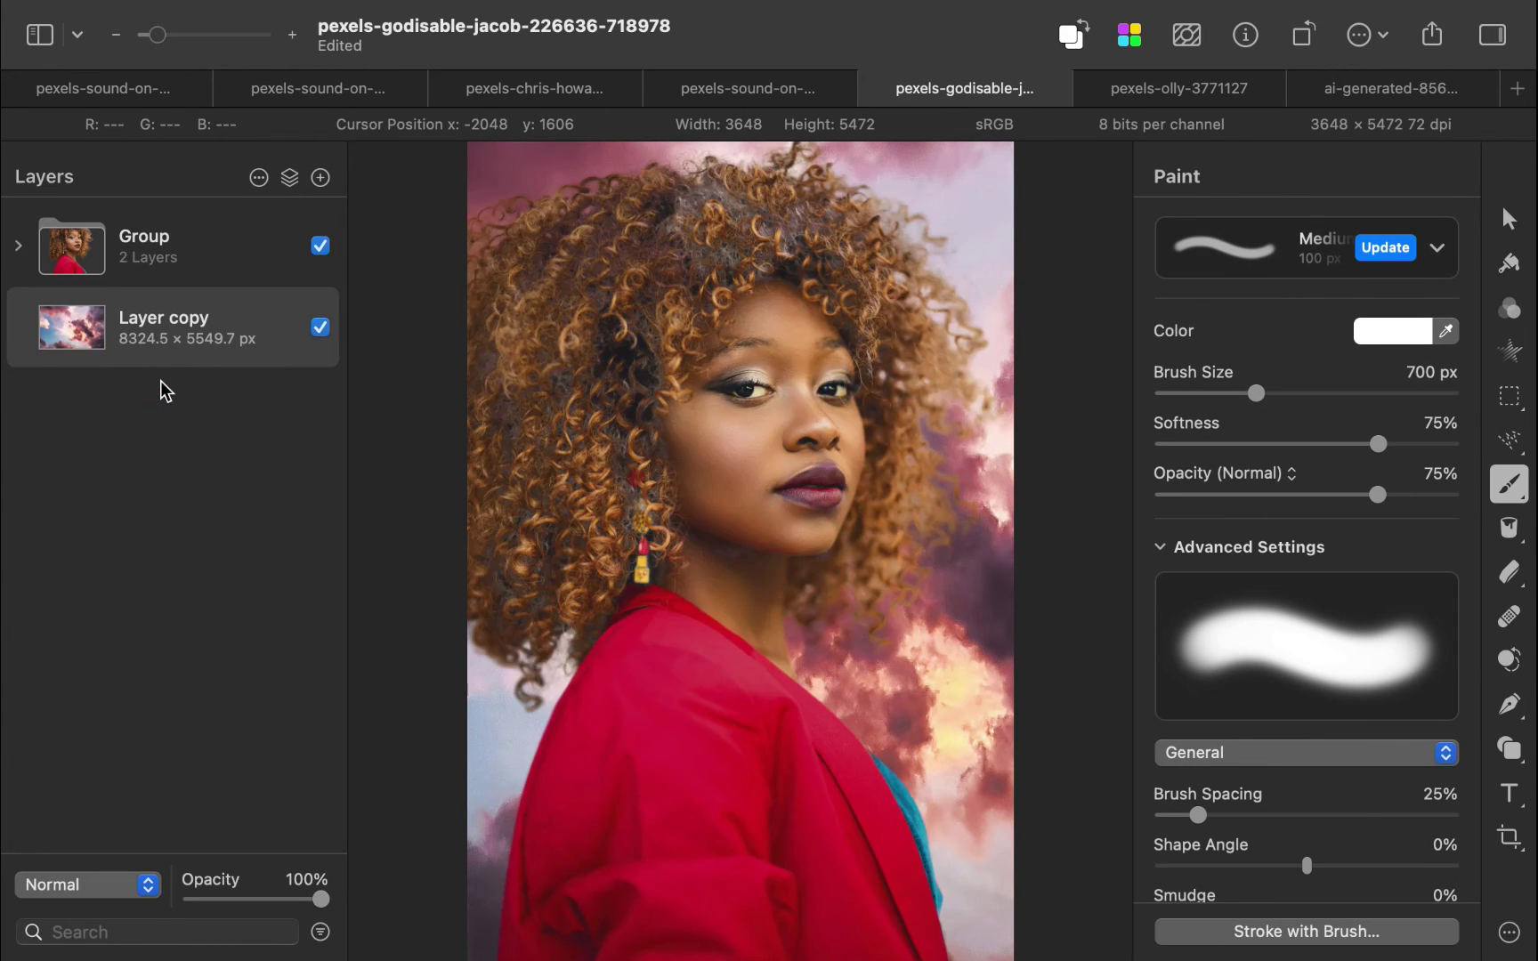
left_click(142, 244)
key("v")
left_click_drag(941, 250, 1024, 230)
Expand the group and toggle the mask off and on to compare the hair edges
left_click(18, 247)
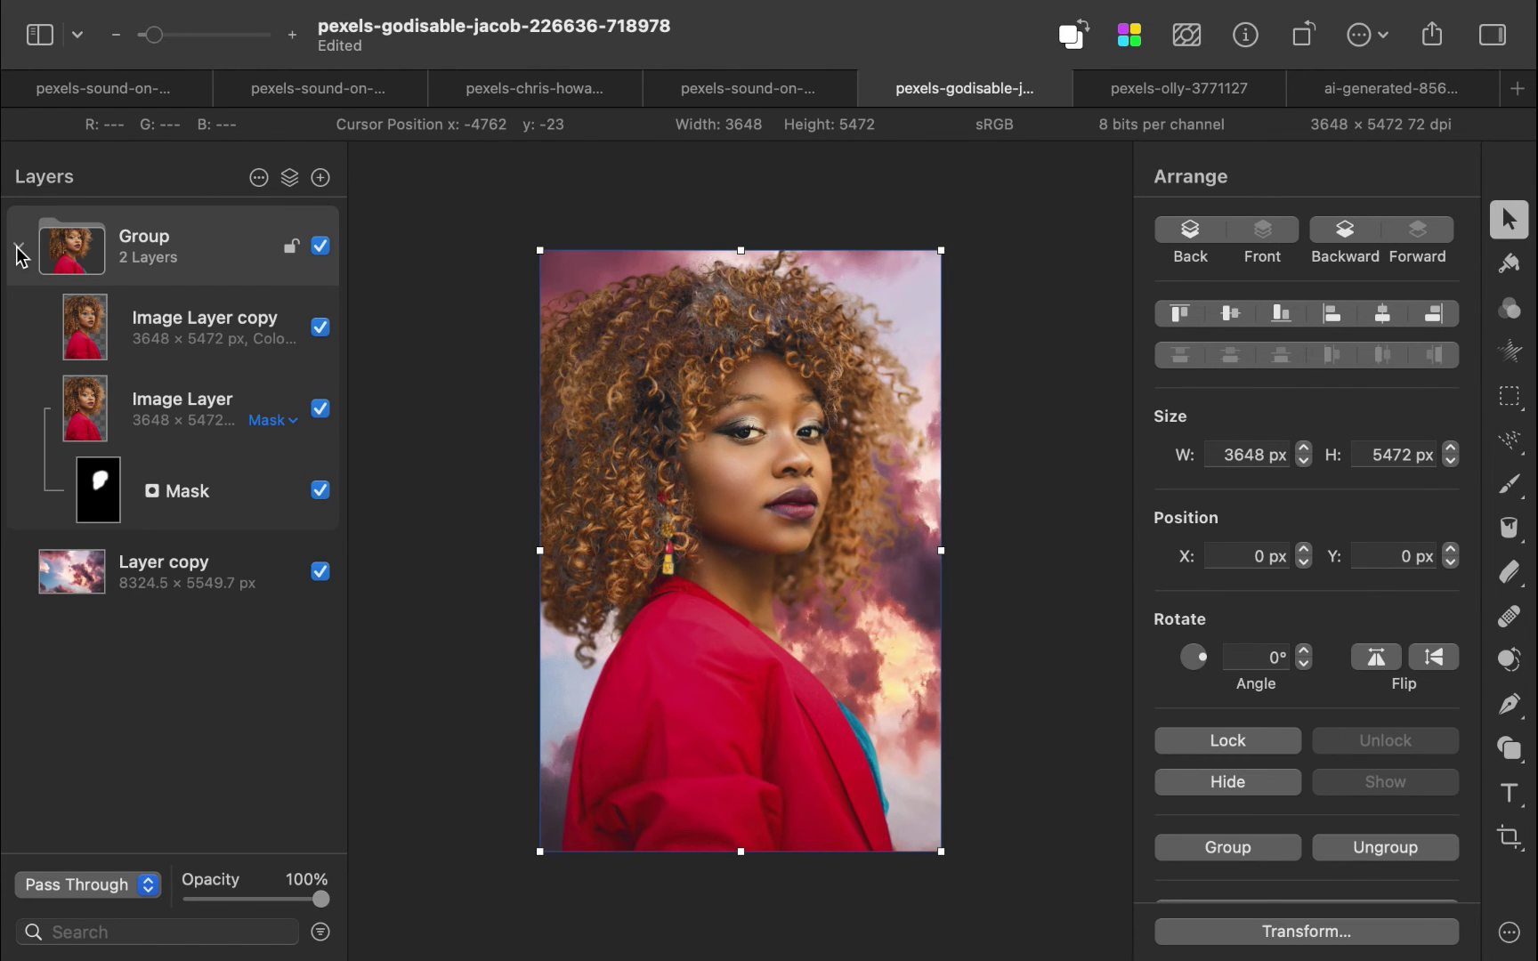
left_click(321, 490)
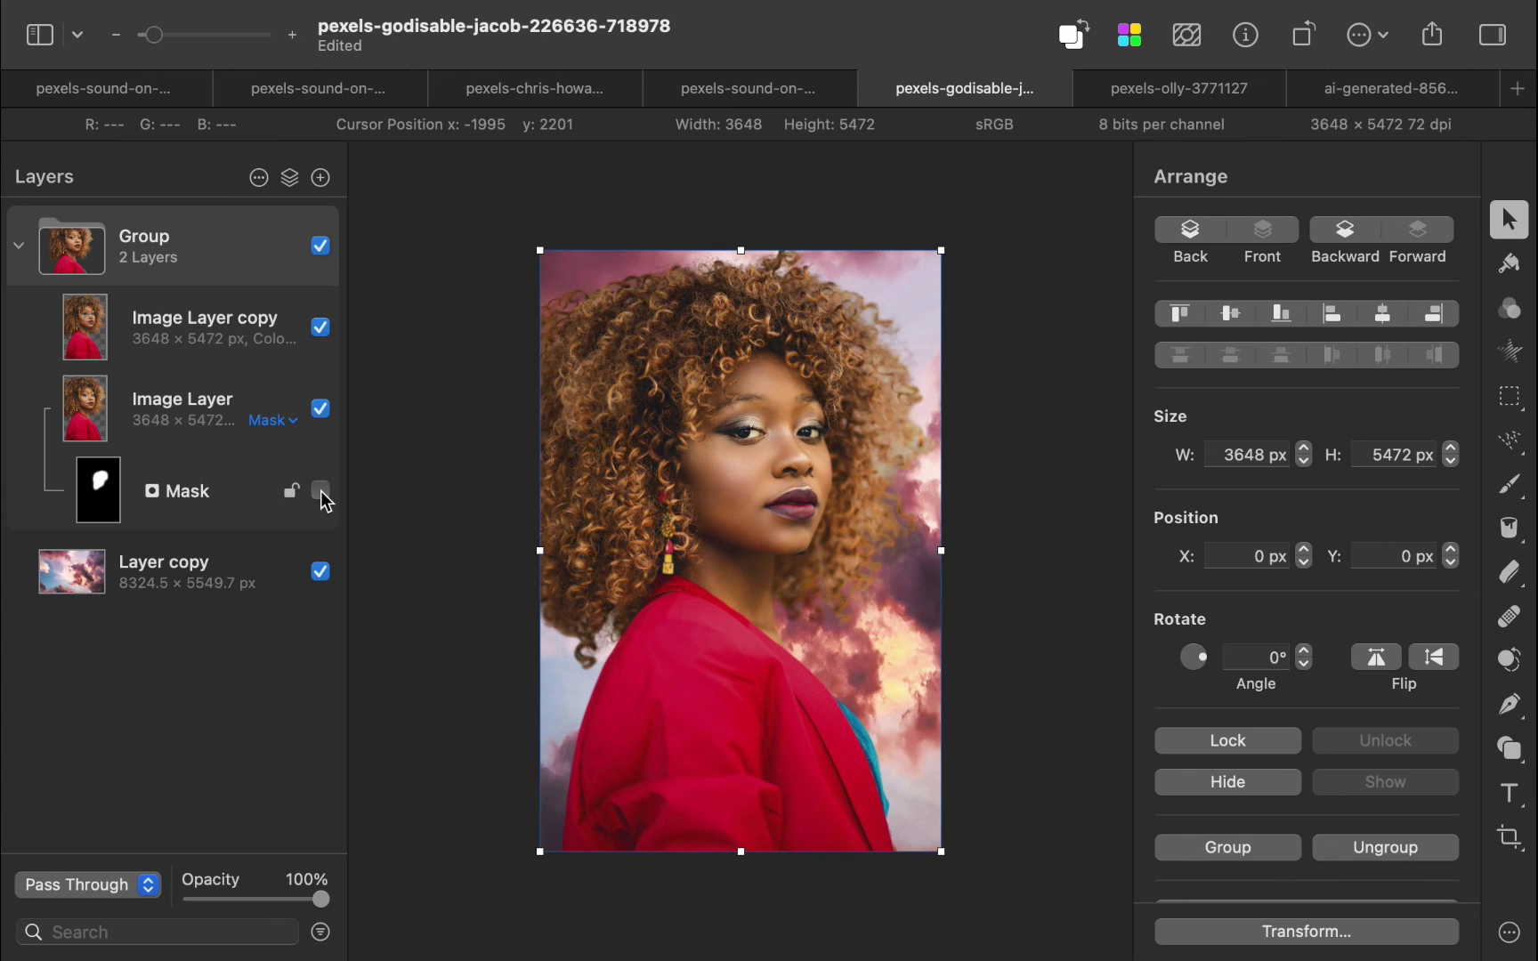
left_click(321, 492)
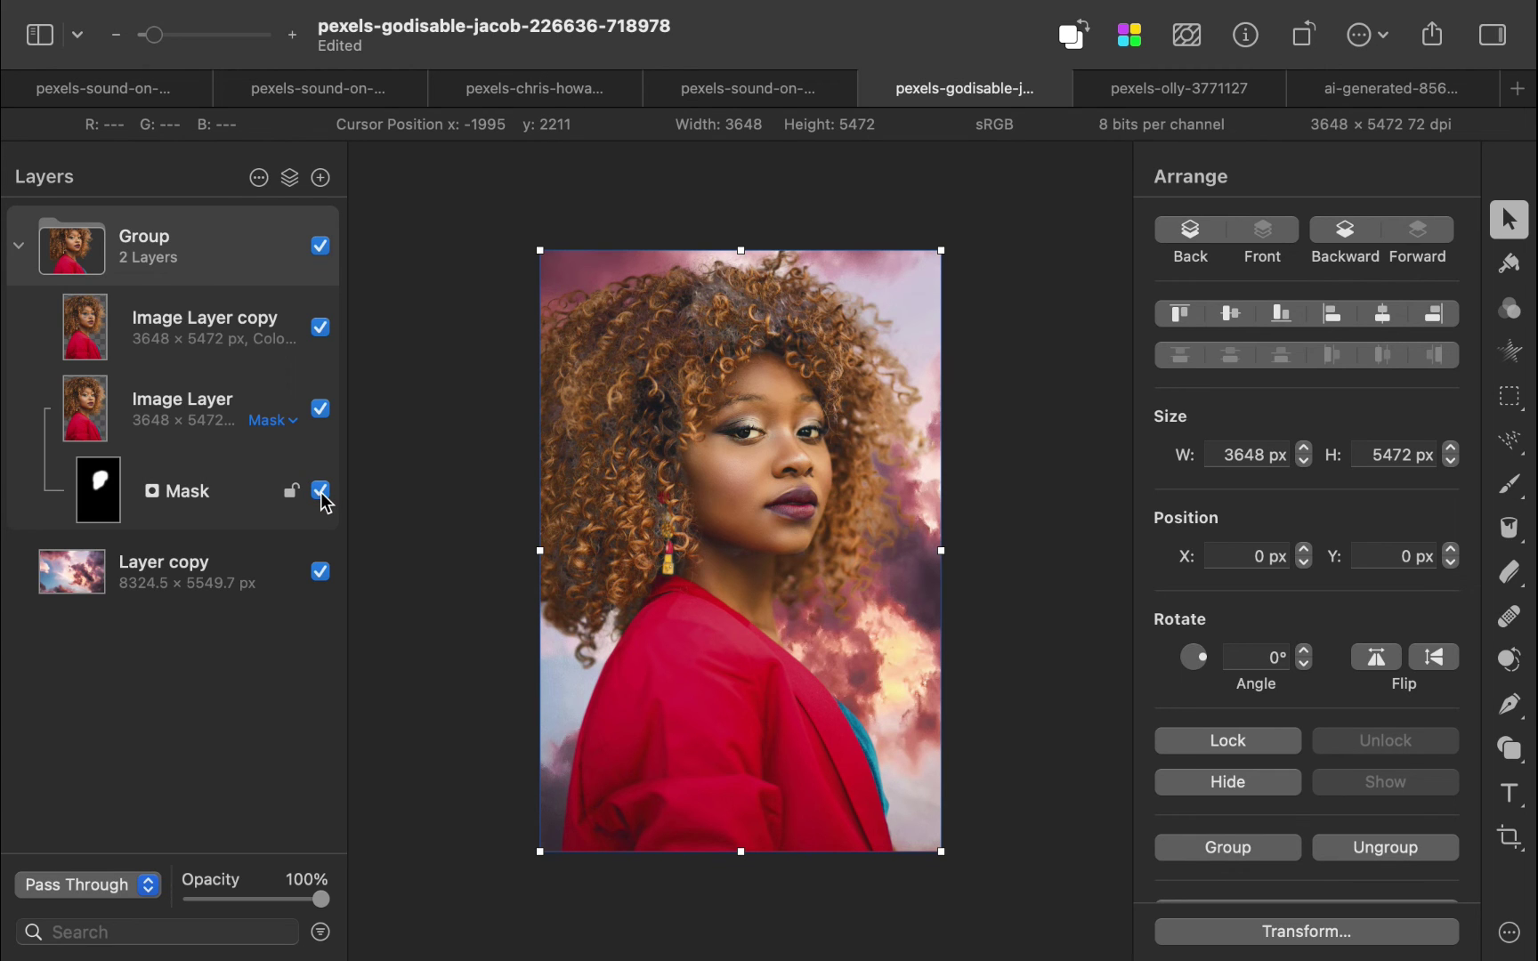
left_click(320, 492)
left_click(321, 492)
left_click(320, 492)
left_click(320, 492)
left_click(321, 492)
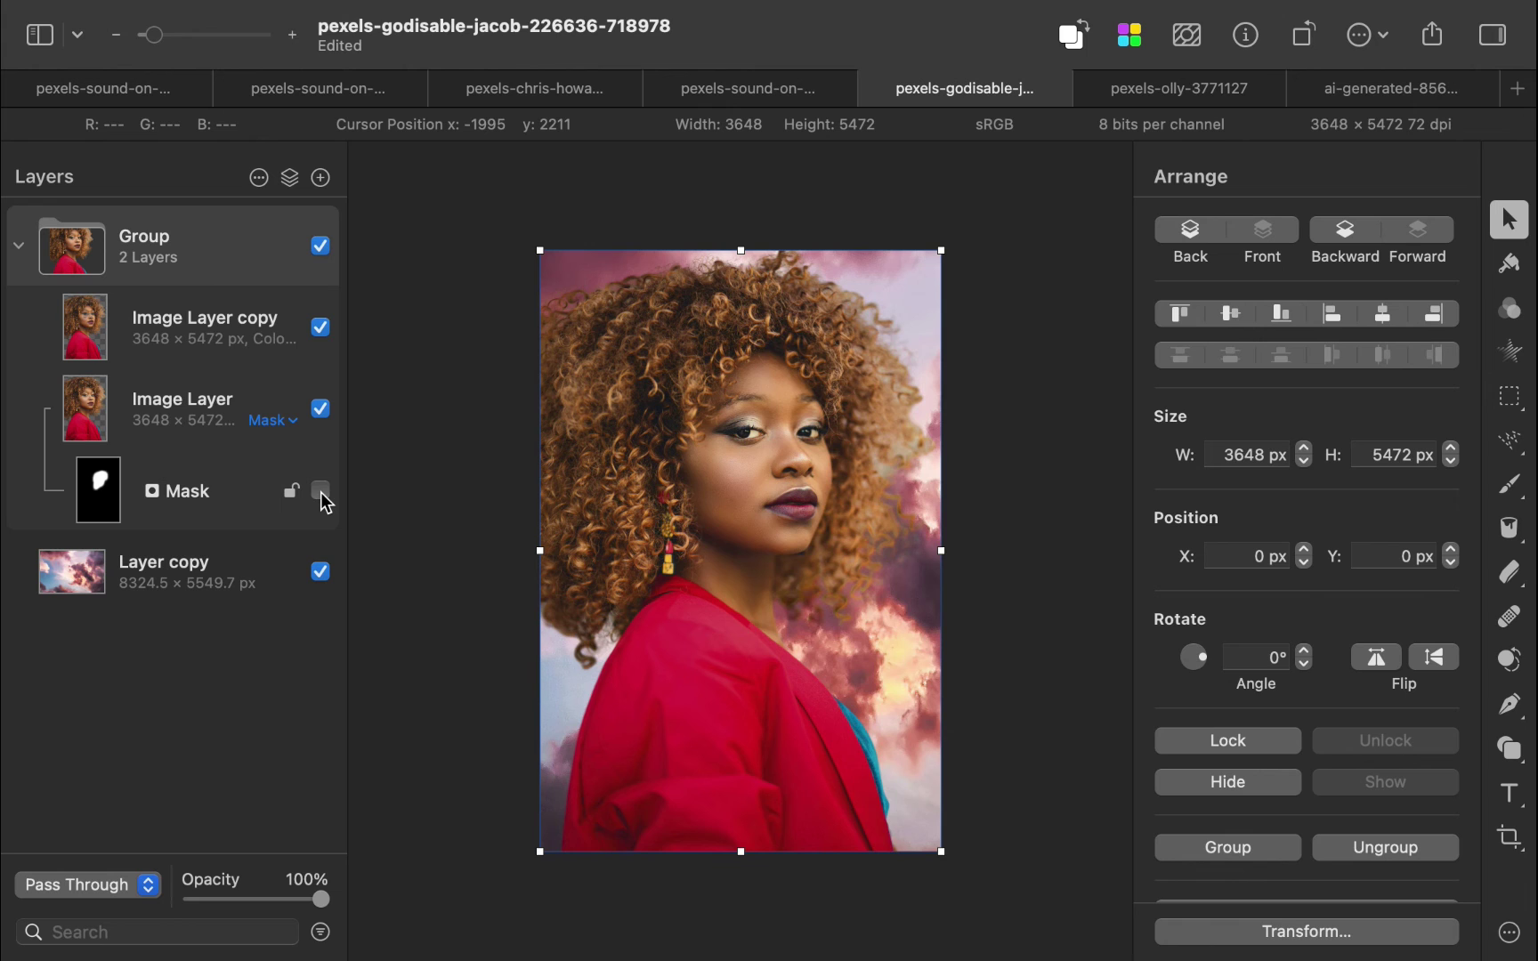
Brush over the hair edges on the Image Layer's mask to clean them up
left_click(189, 495)
left_click(1509, 485)
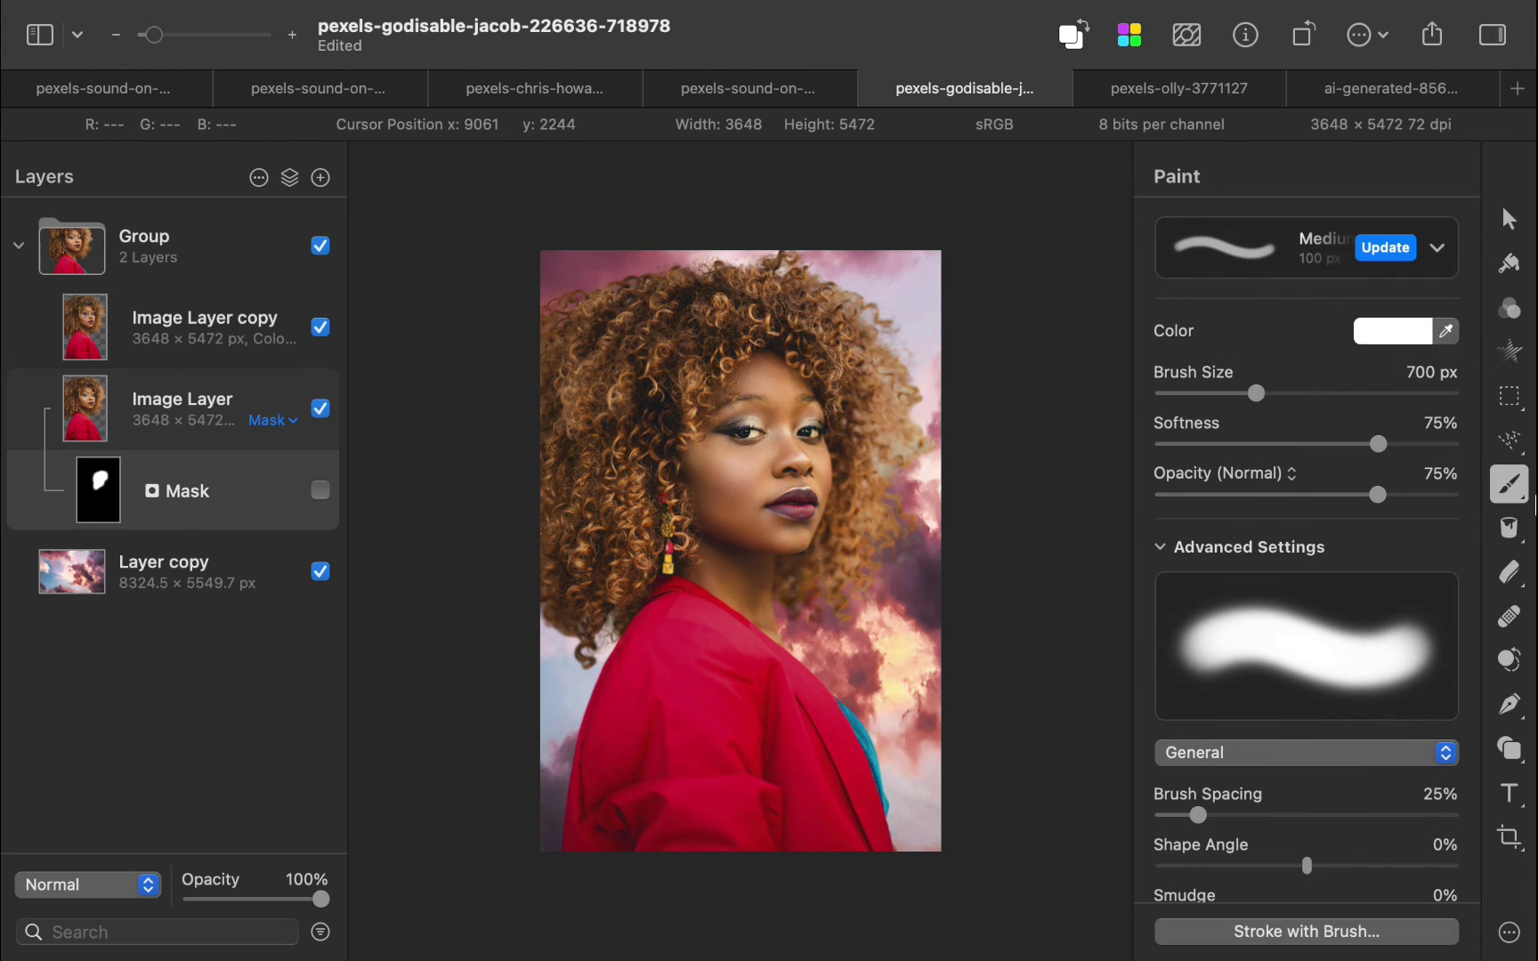
mouse_move(772, 322)
left_mouse_down()
mouse_move(723, 314)
mouse_move(610, 390)
mouse_move(594, 499)
mouse_move(731, 454)
mouse_move(739, 596)
mouse_move(807, 447)
mouse_move(784, 343)
mouse_move(686, 315)
mouse_move(653, 410)
mouse_move(638, 381)
mouse_move(693, 538)
left_mouse_up()
key("Left")
key("Left")
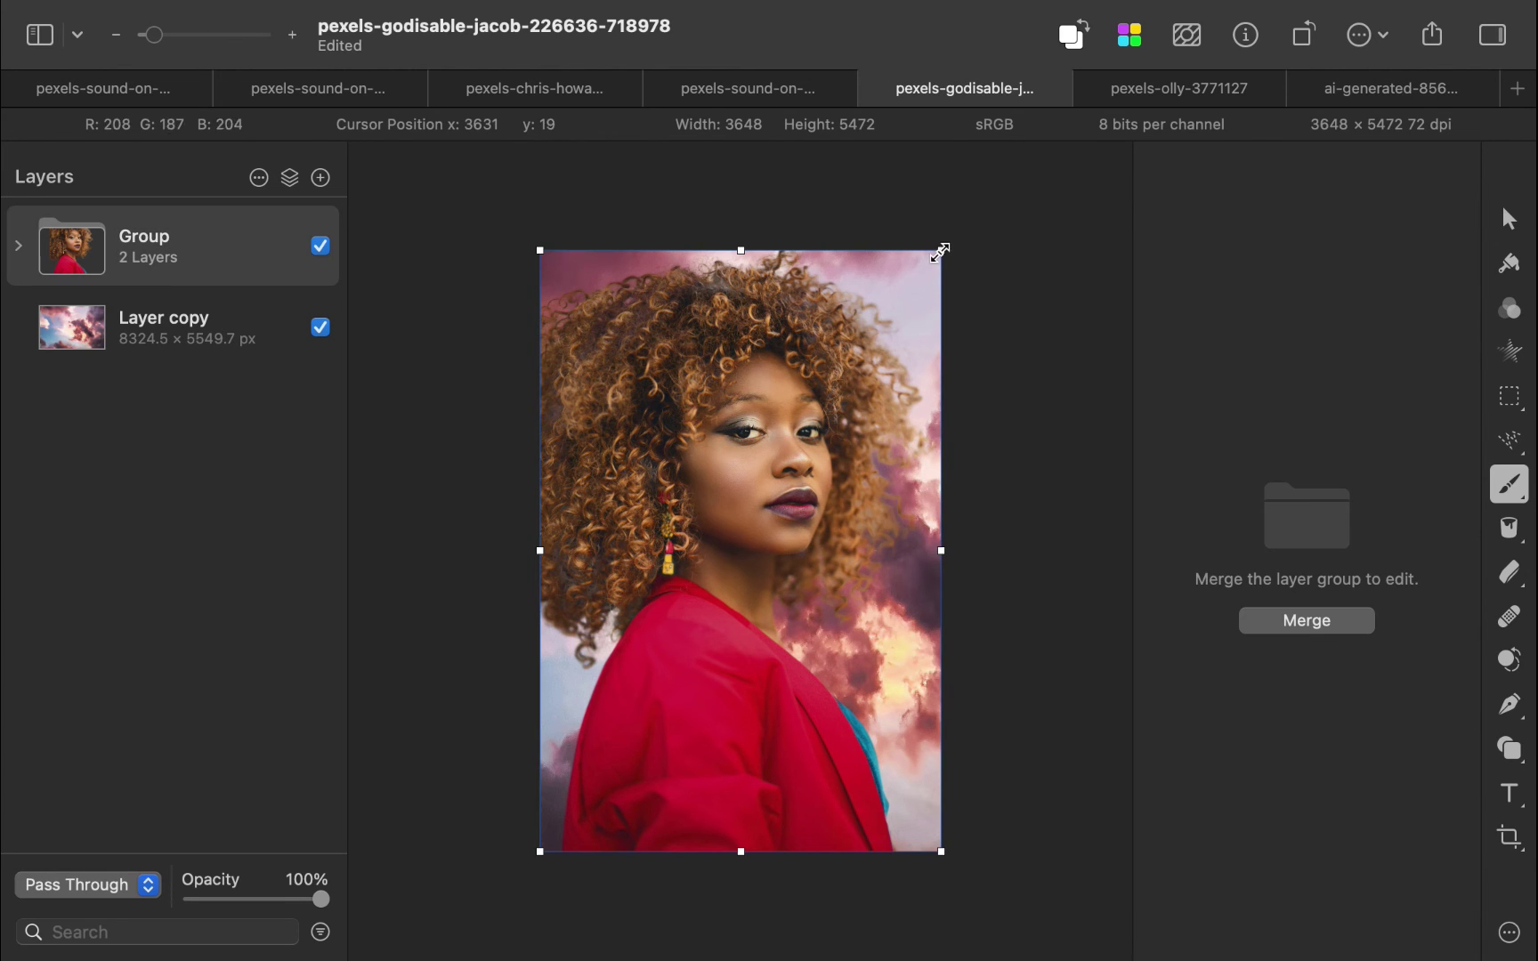
Scale the portrait Group down to about 3443 × 5165 px
left_click_drag(940, 252, 1511, 289)
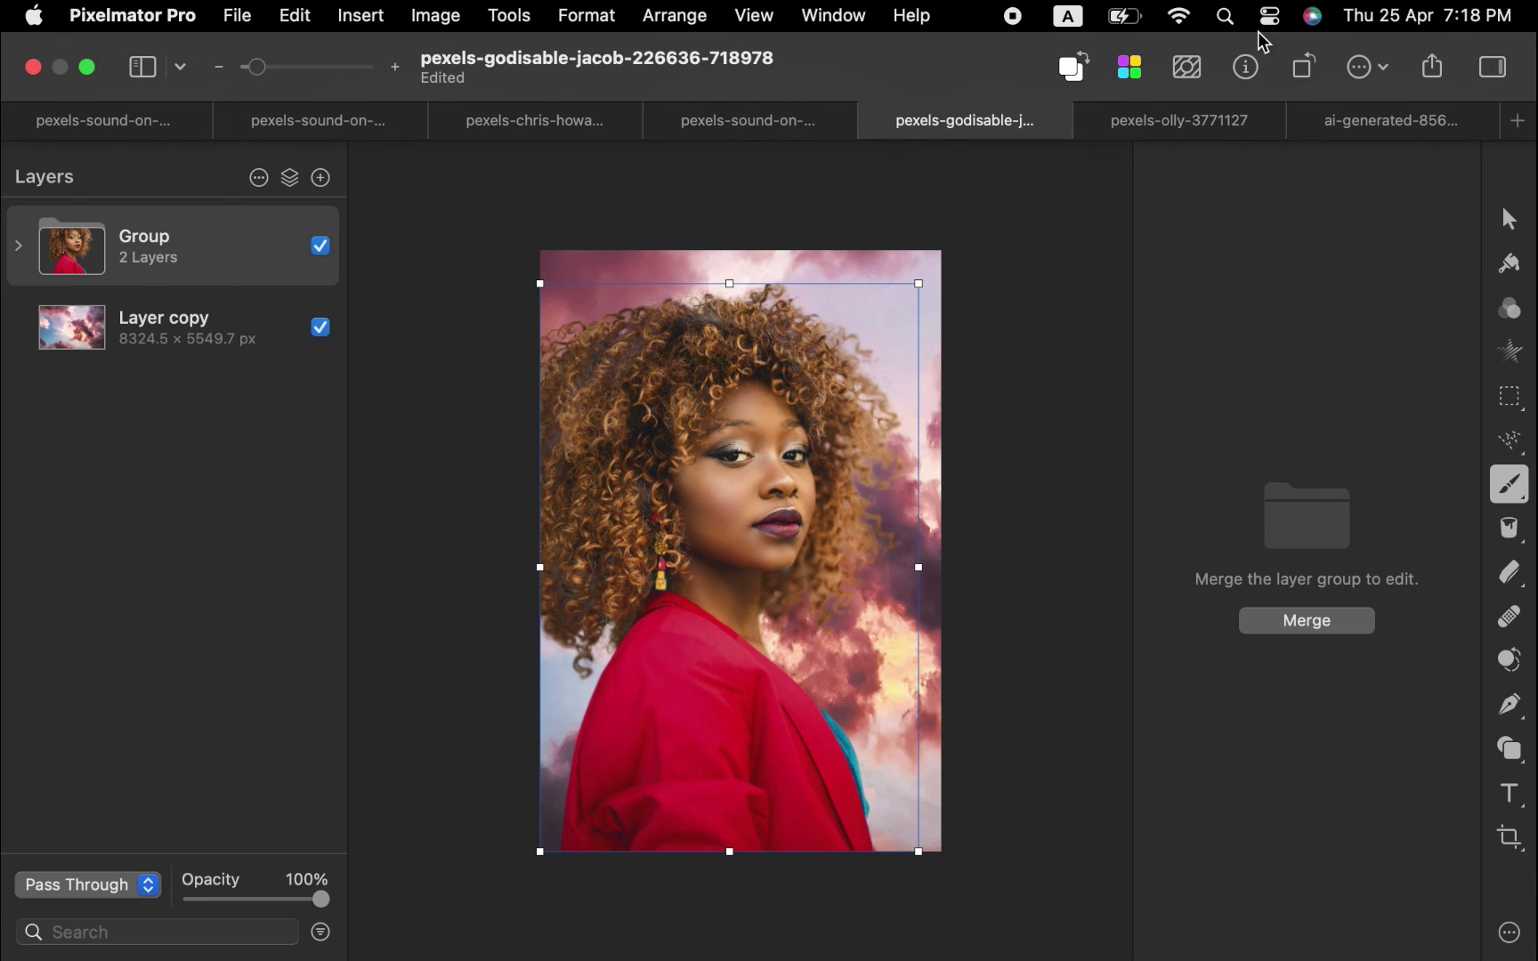
key("alt+[")
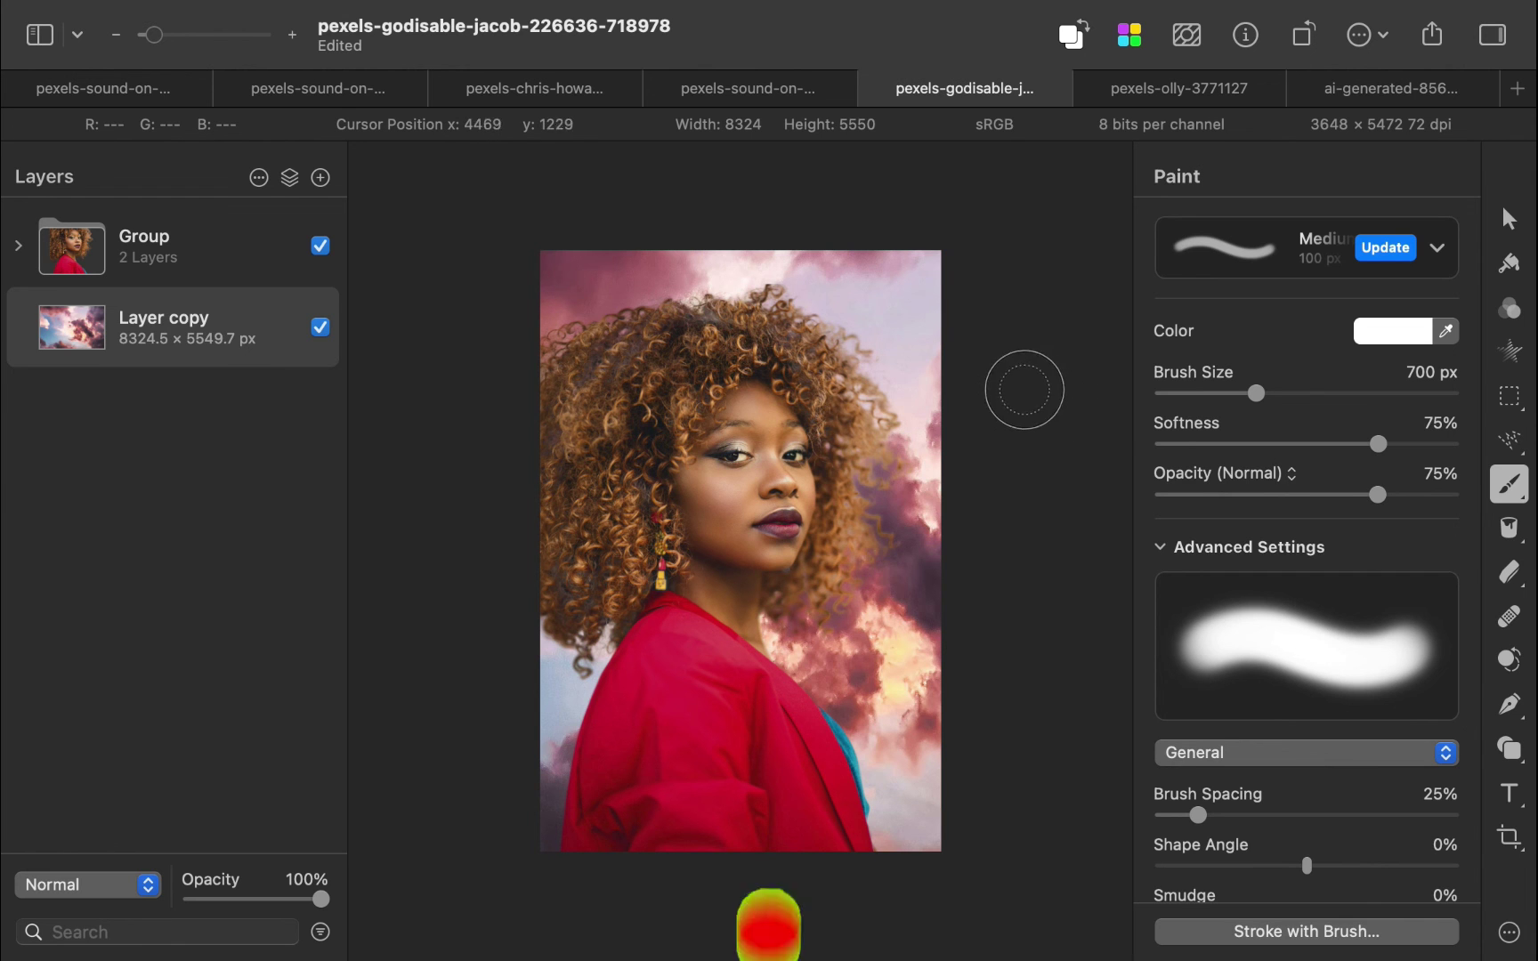
scroll(885, 445, "up", 5)
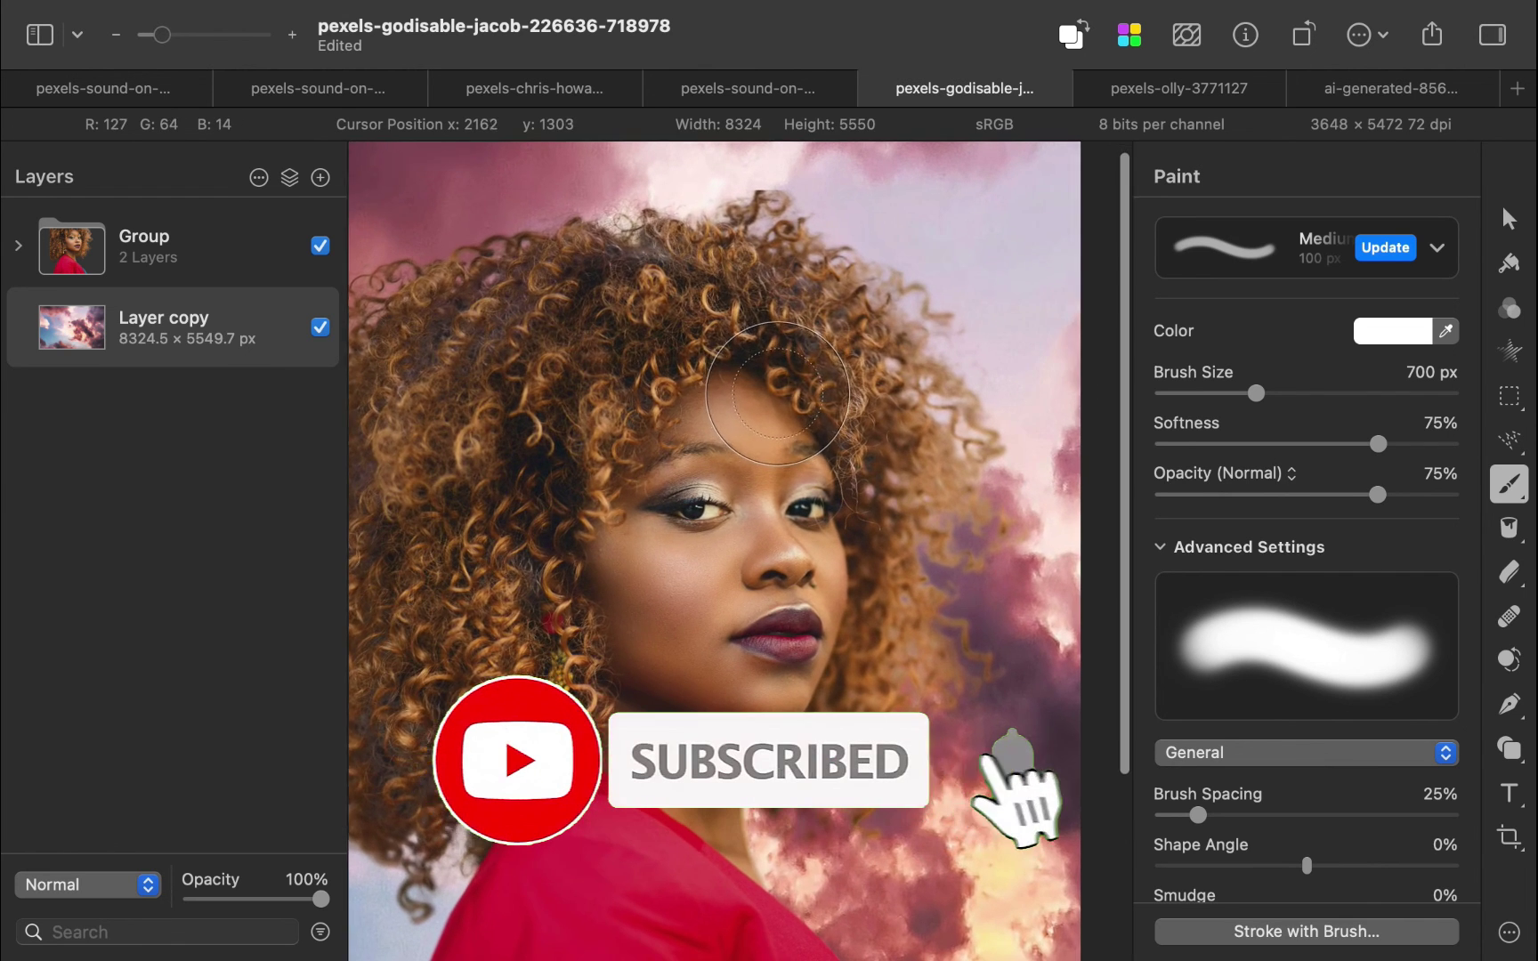
left_click(213, 259)
scroll(780, 411, "down", 3)
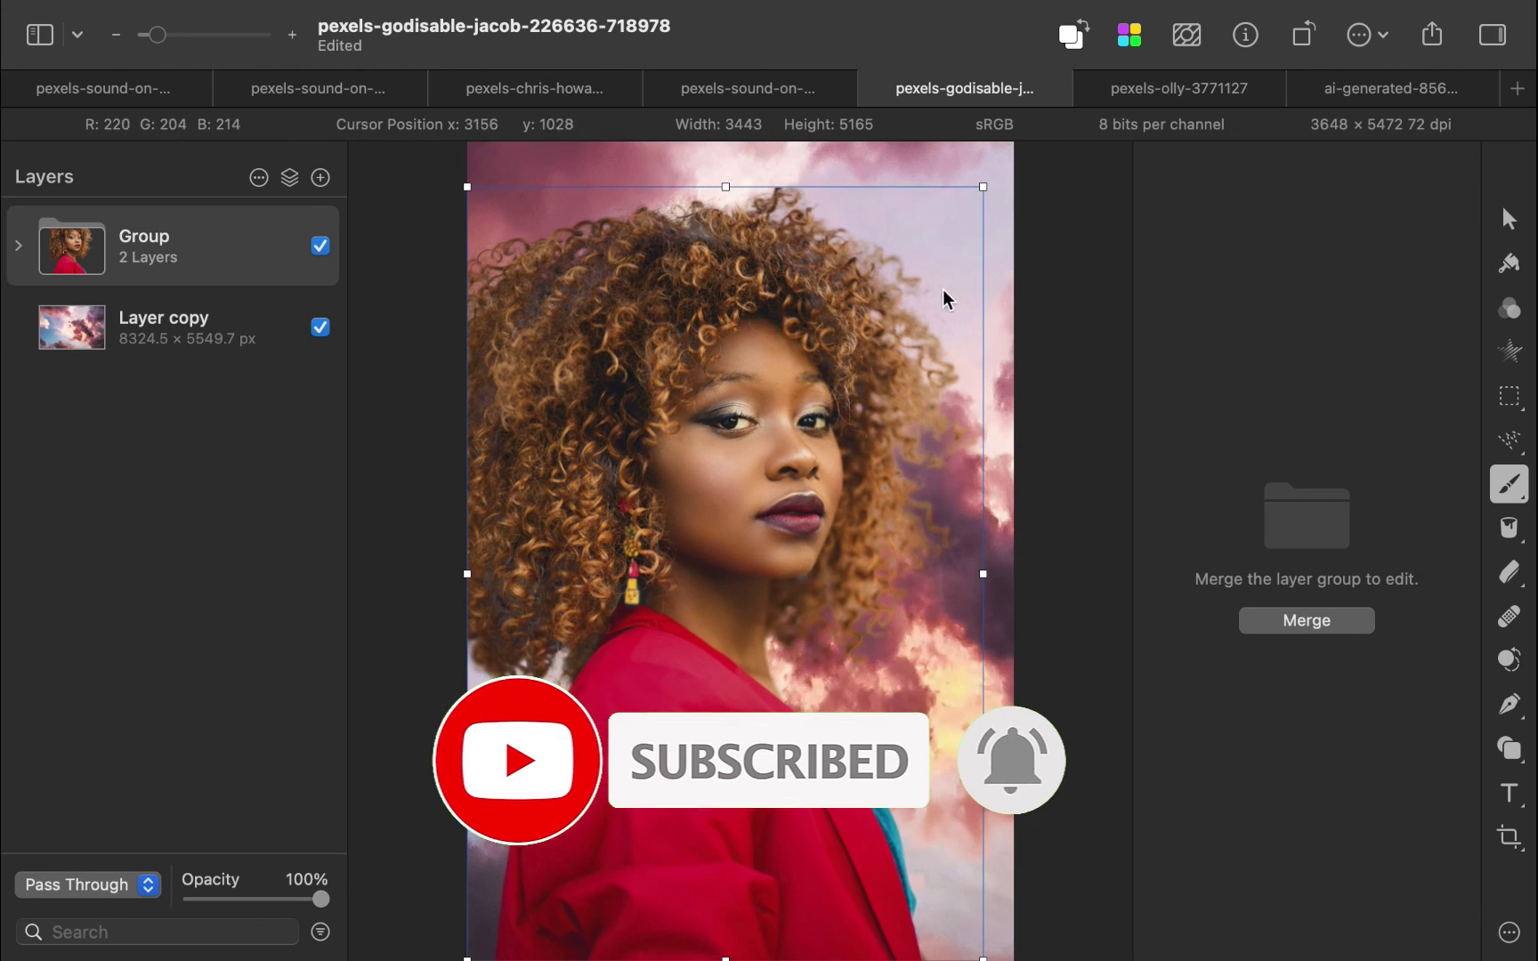